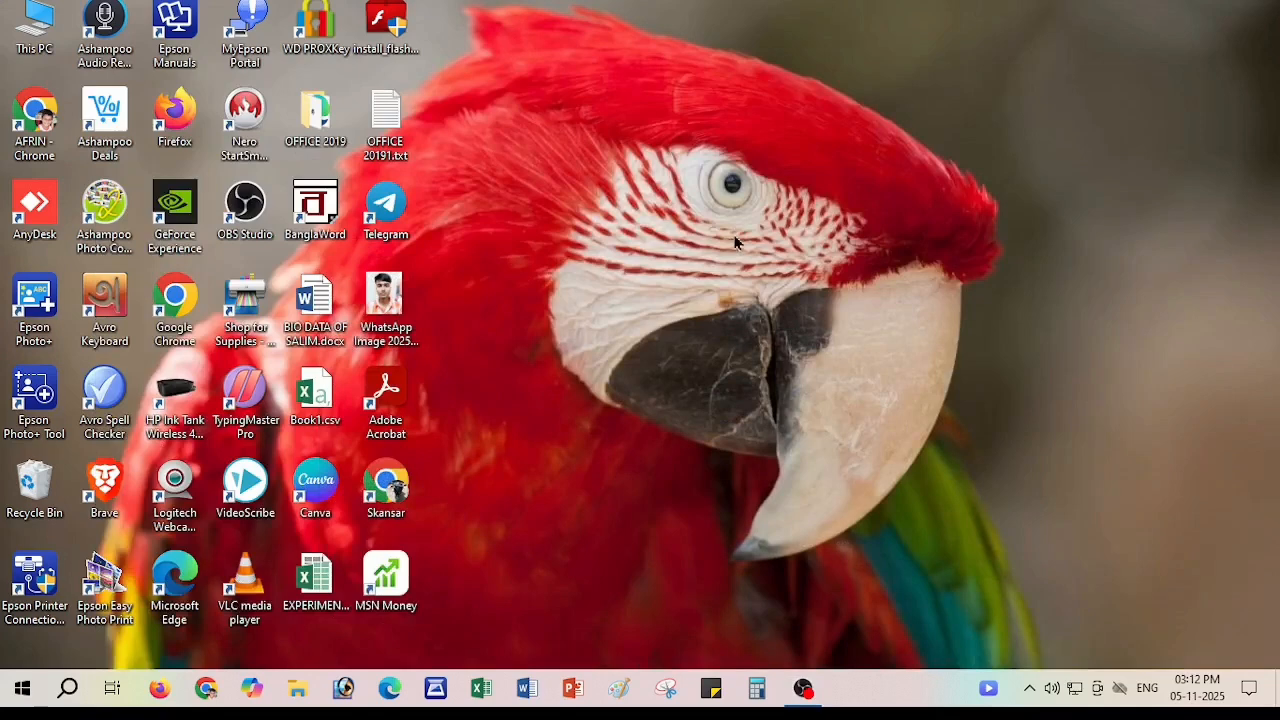
Refresh the desktop and create a new blank document in Word
right_click(727, 215)
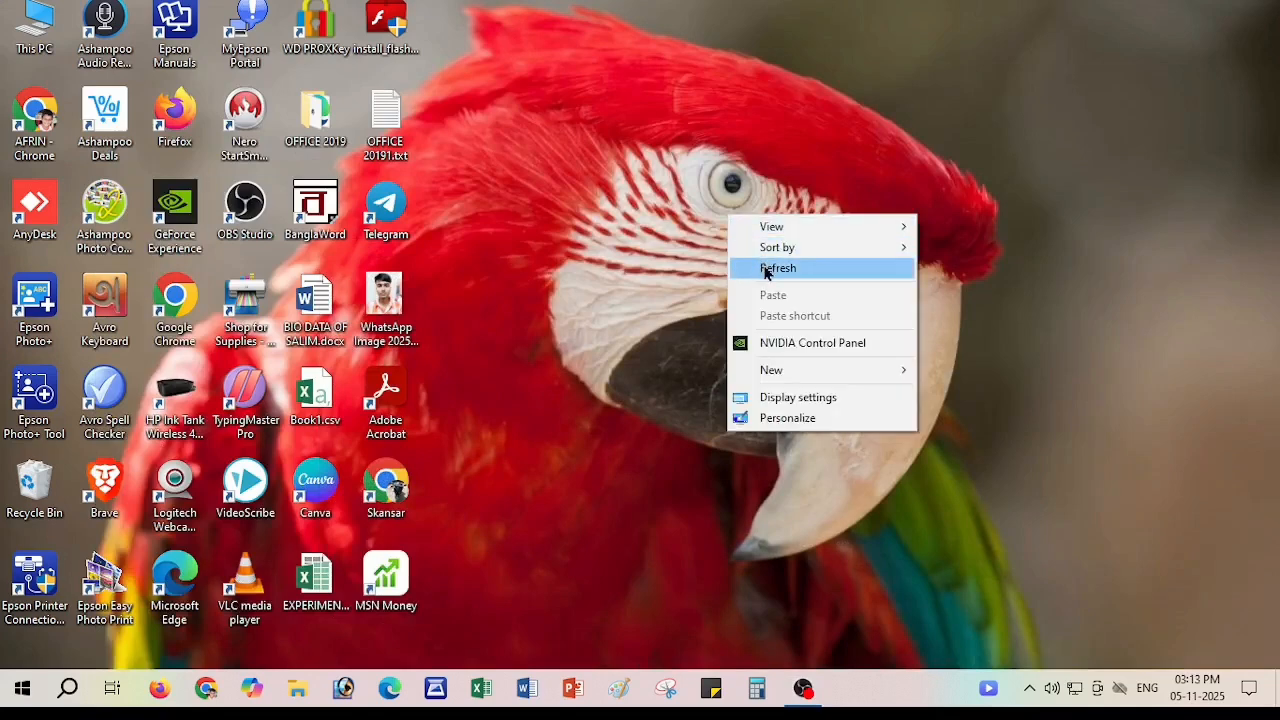
click(765, 270)
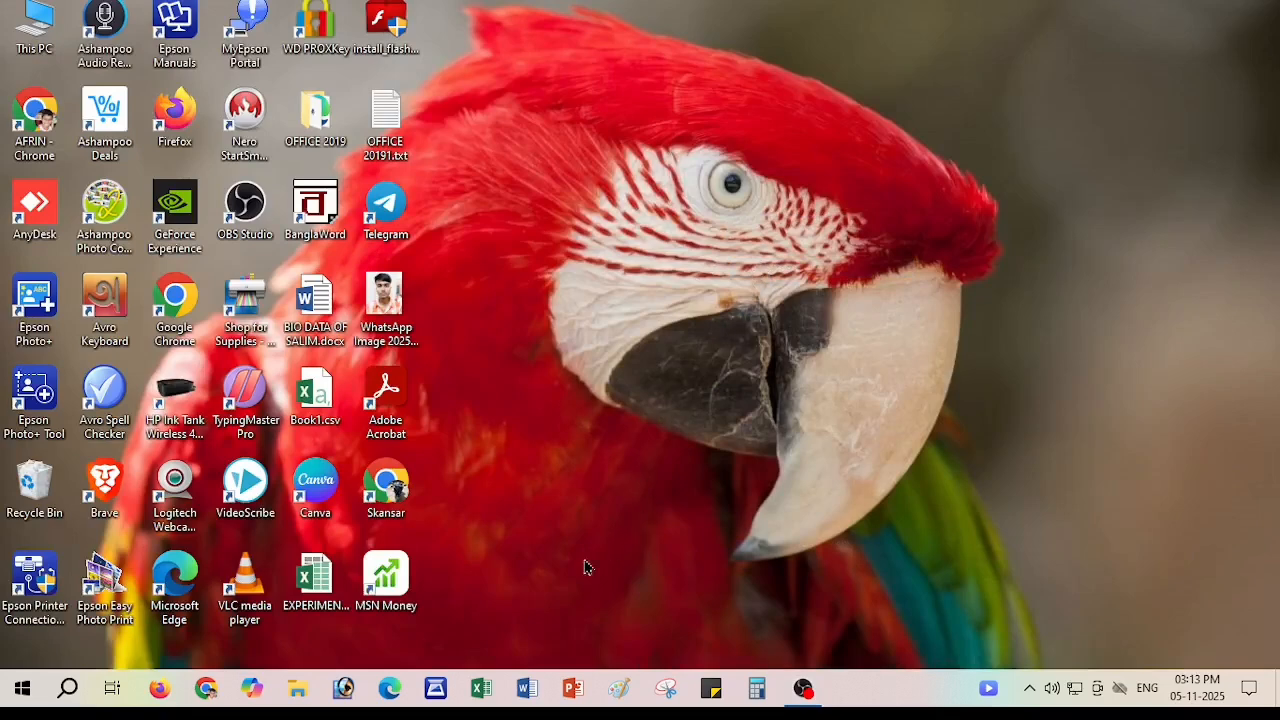
click(527, 689)
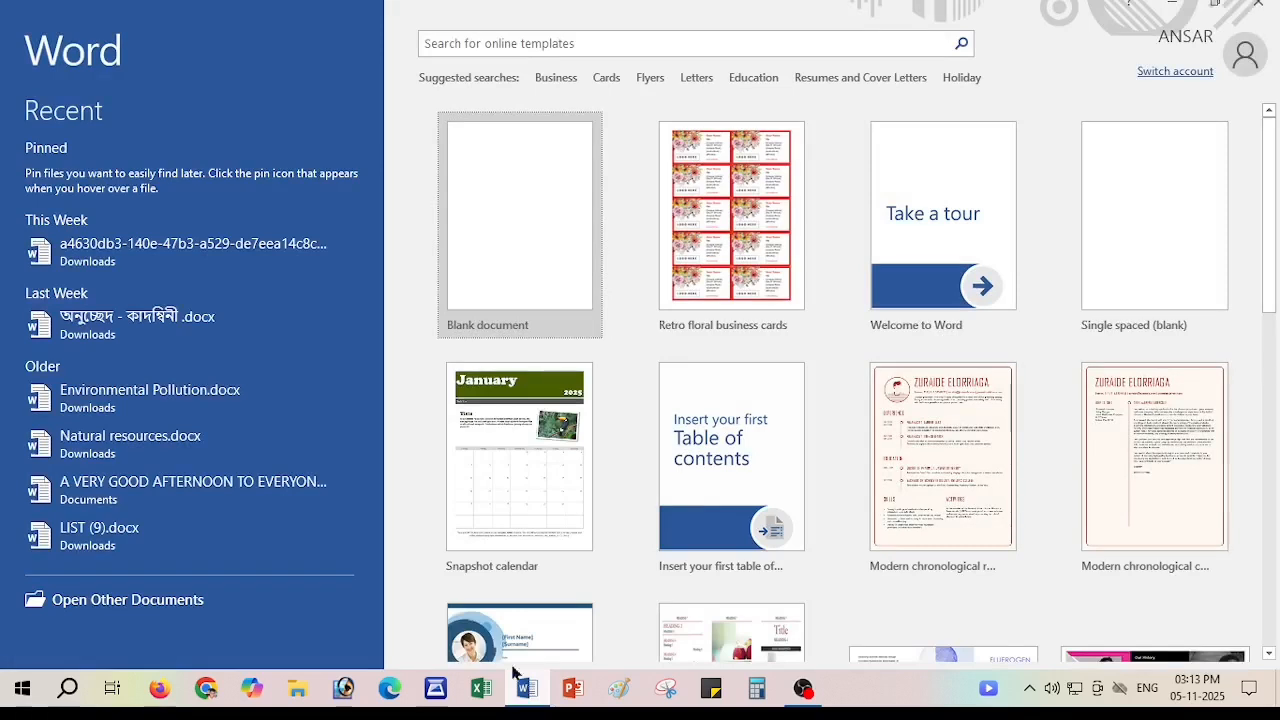
click(529, 262)
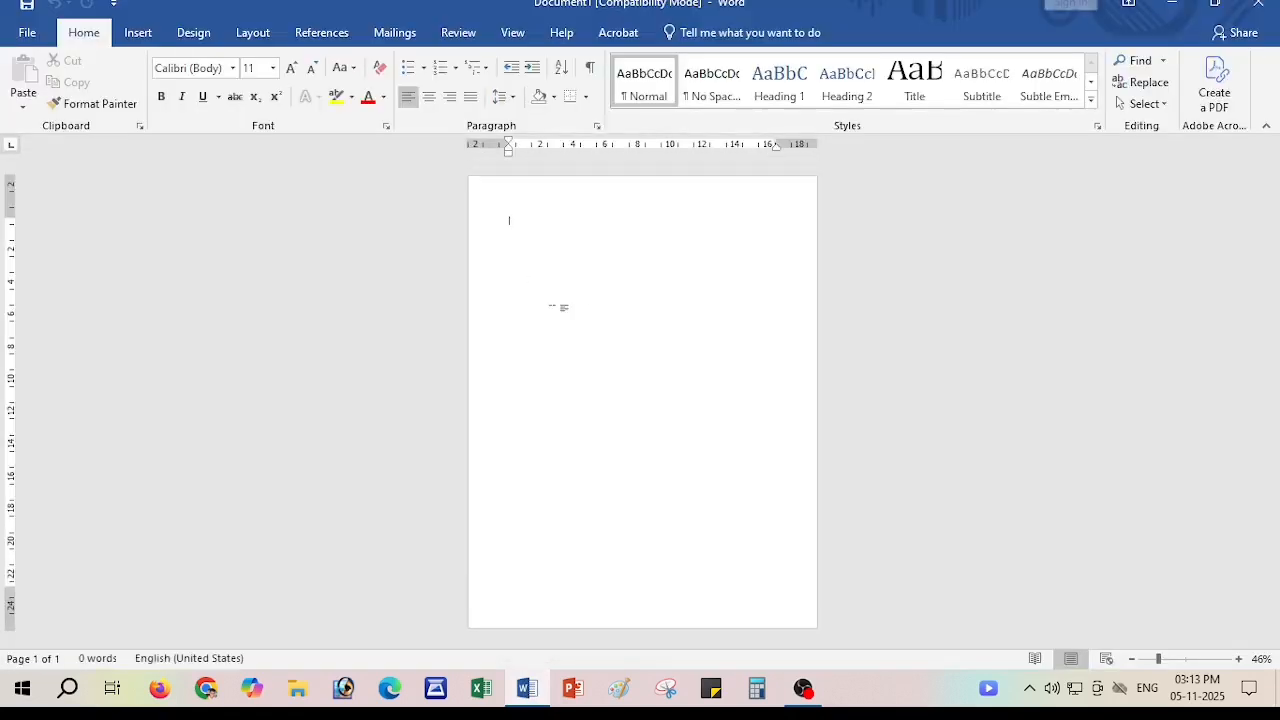
Set the page size to A4 210 x 297 mm and apply Narrow margins of 1.27 cm
click(255, 38)
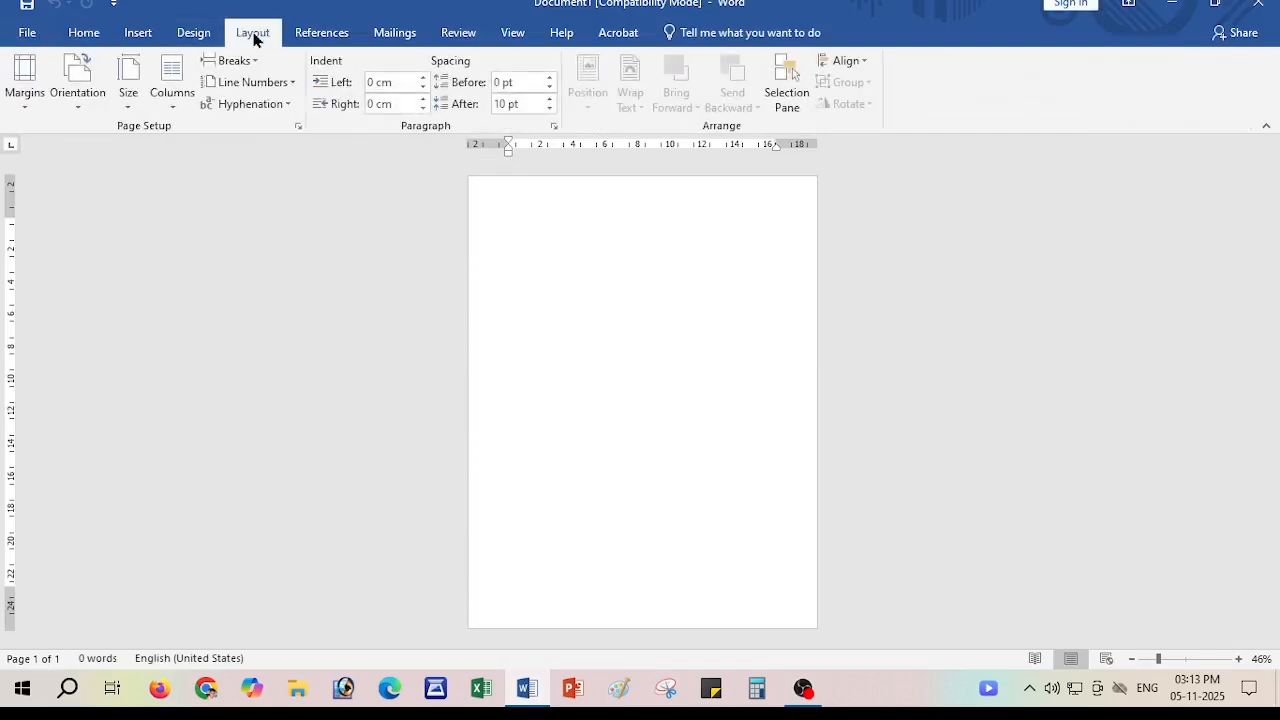
click(123, 82)
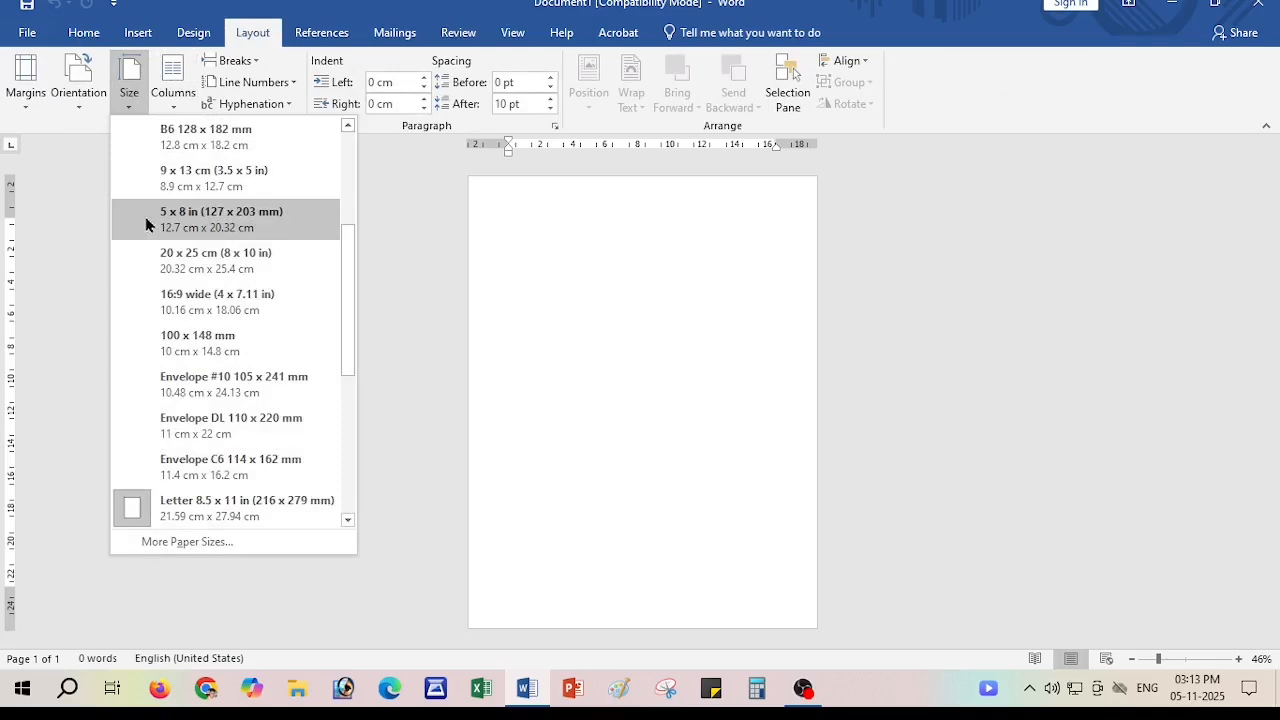
scroll(148, 216, up, 2)
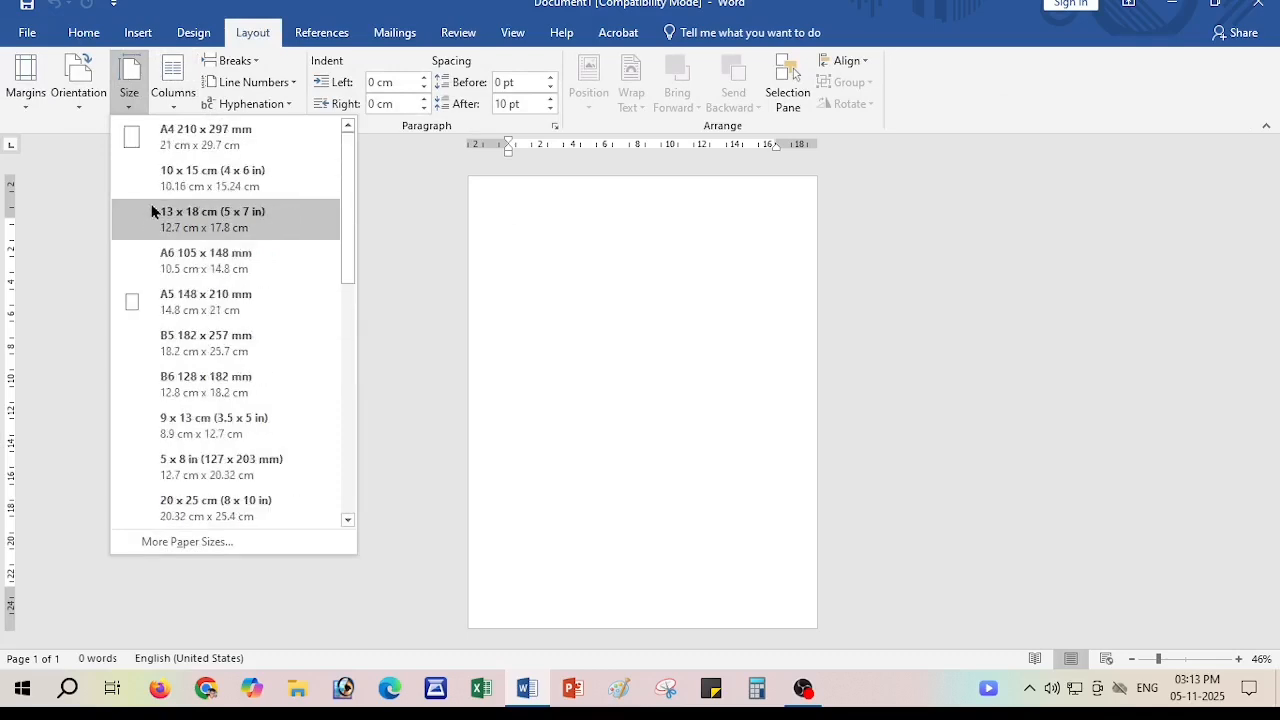
click(176, 135)
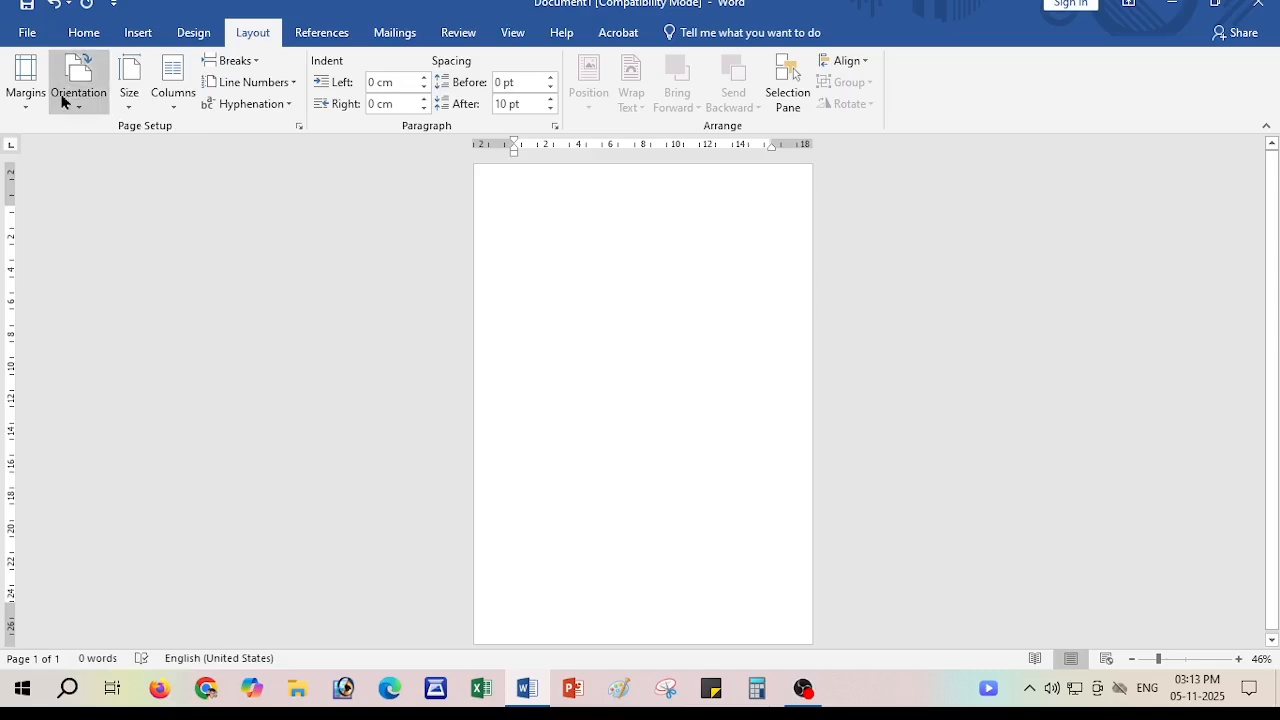
click(22, 88)
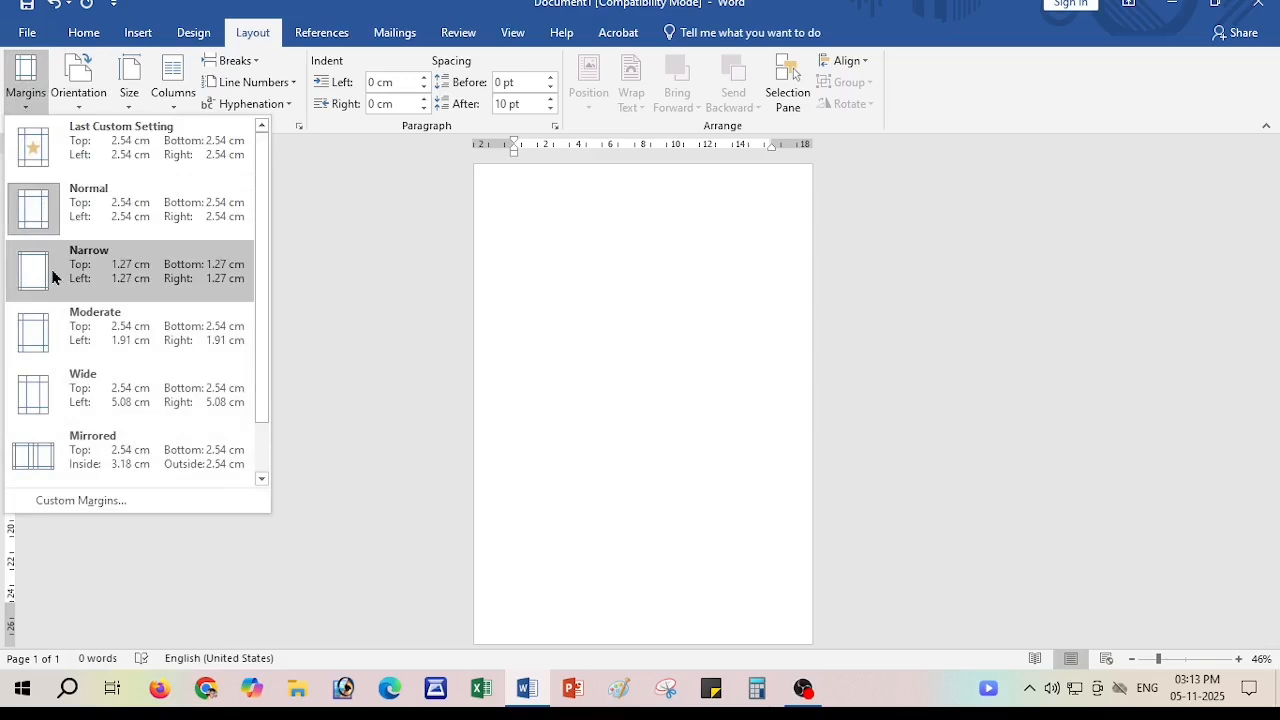
click(53, 277)
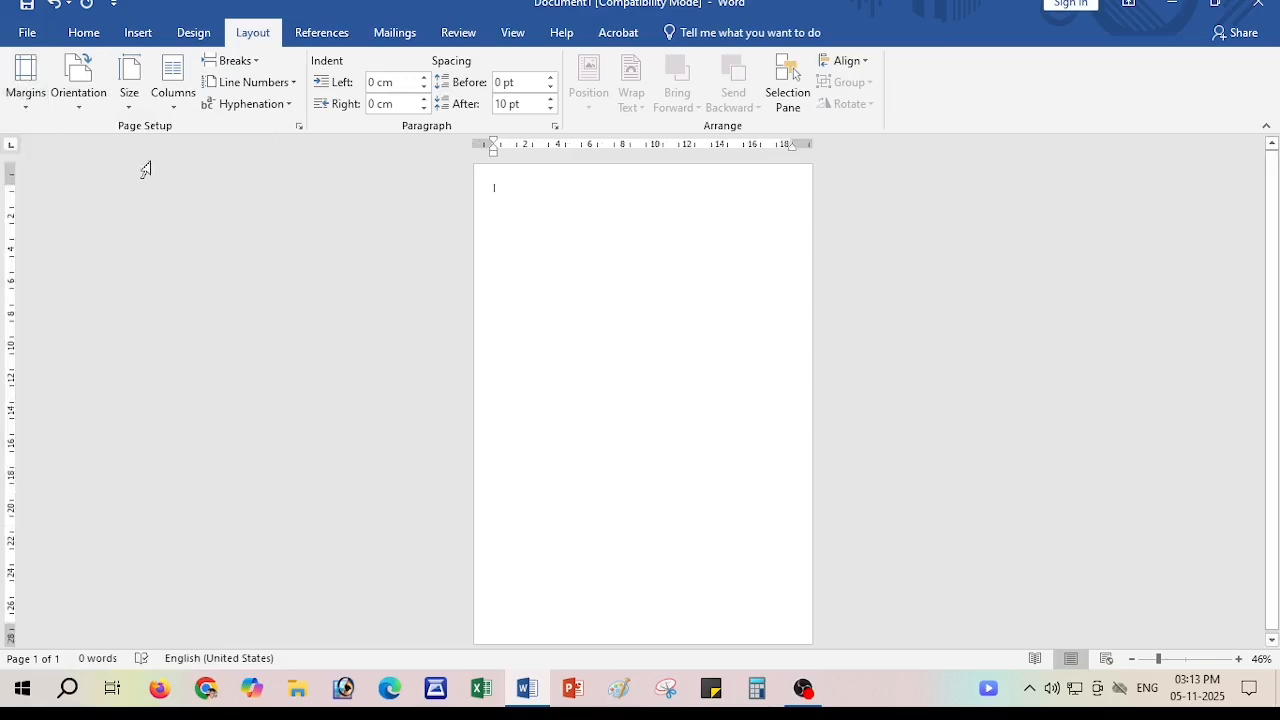
Draw a tall rectangle about 24.8 cm high and 8.5 cm wide on the page's left half and enable text inside it
click(138, 36)
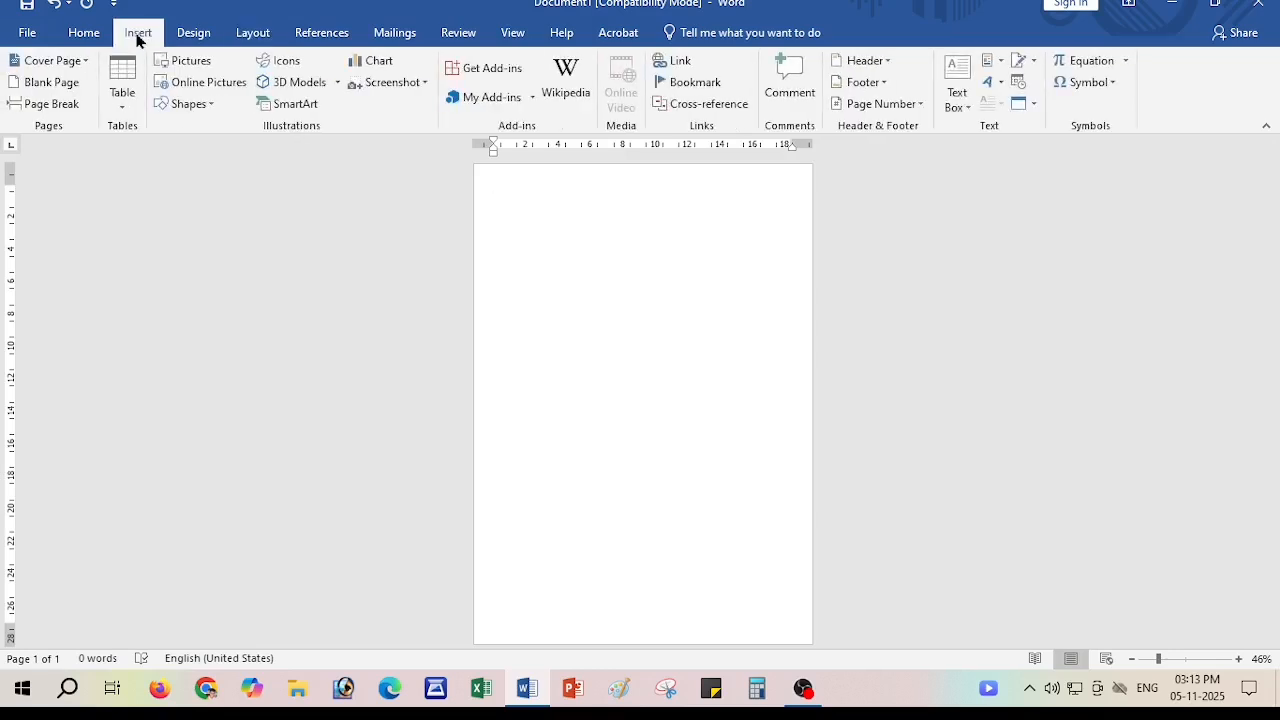
click(179, 105)
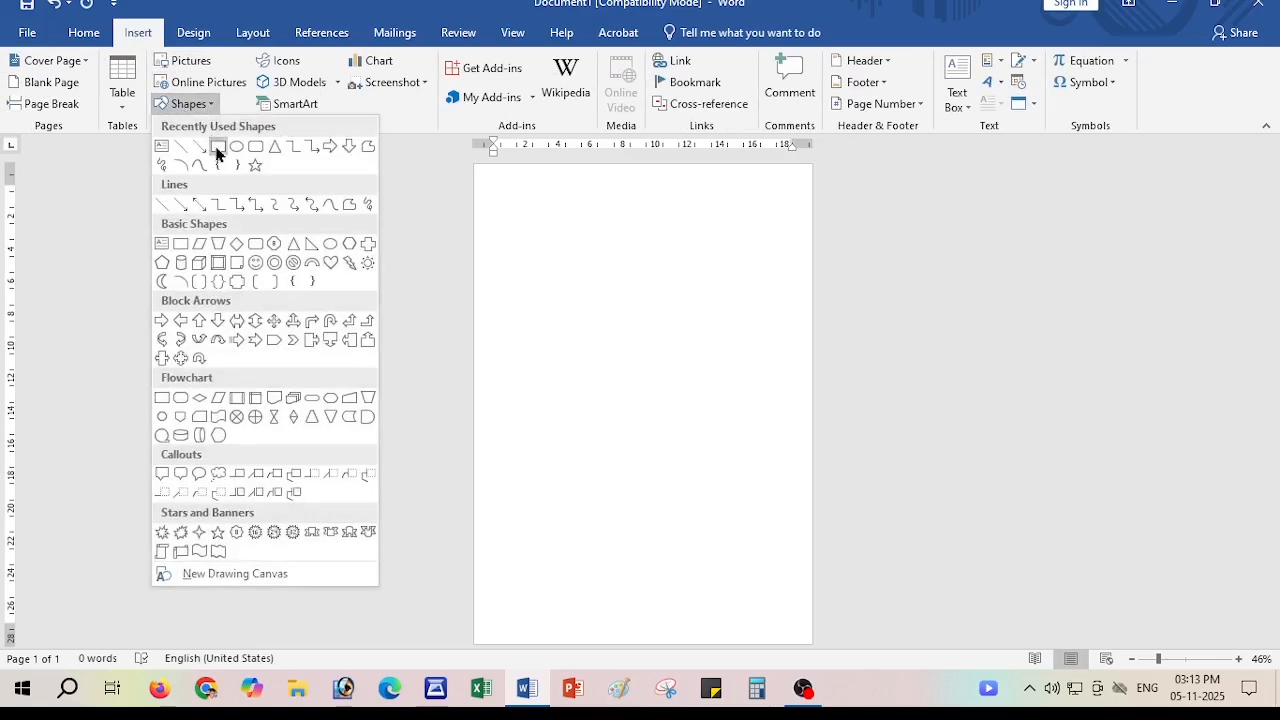
click(217, 148)
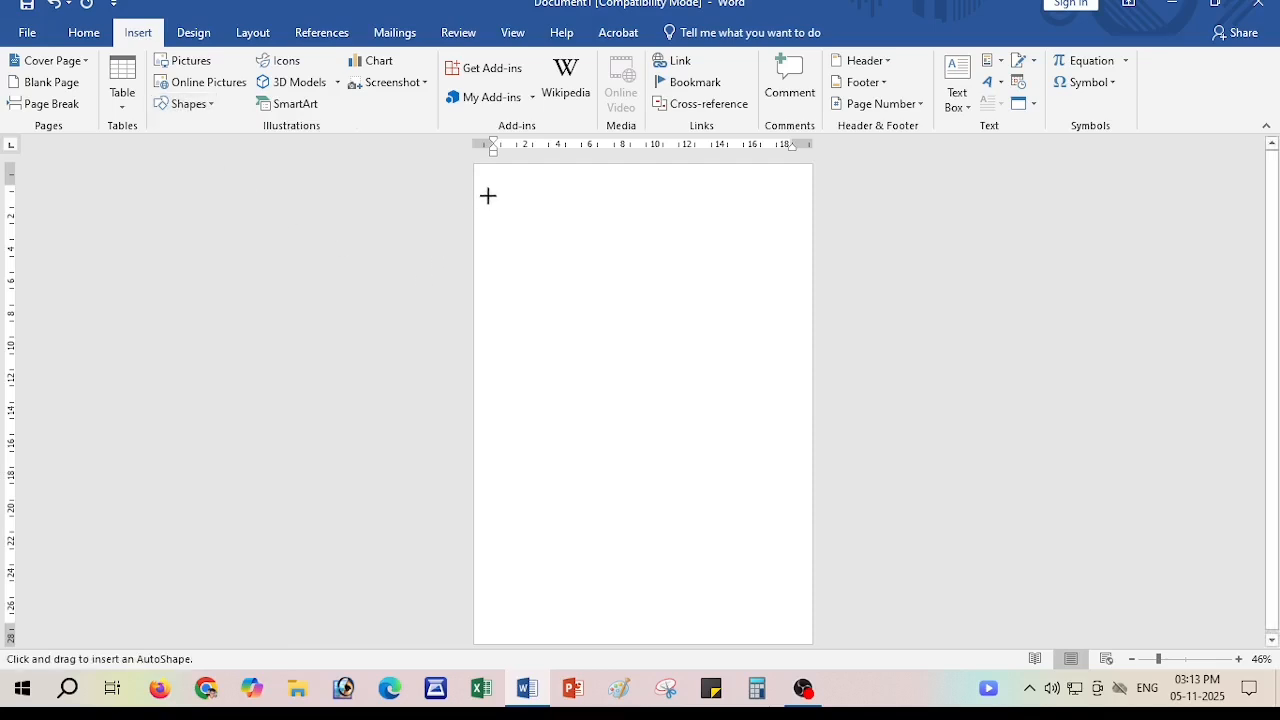
mouse_move(494, 190)
mouse_down()
mouse_move(551, 522)
mouse_move(597, 591)
mouse_move(643, 595)
mouse_move(632, 592)
mouse_up()
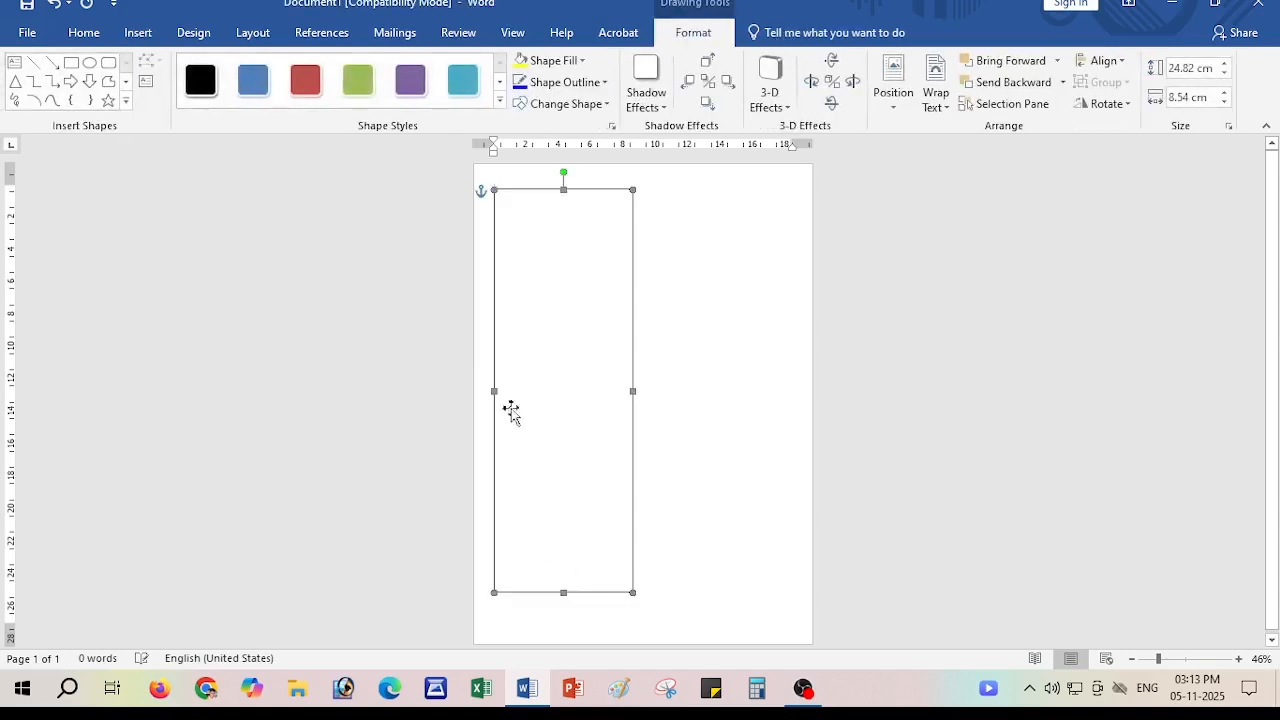
right_click(527, 353)
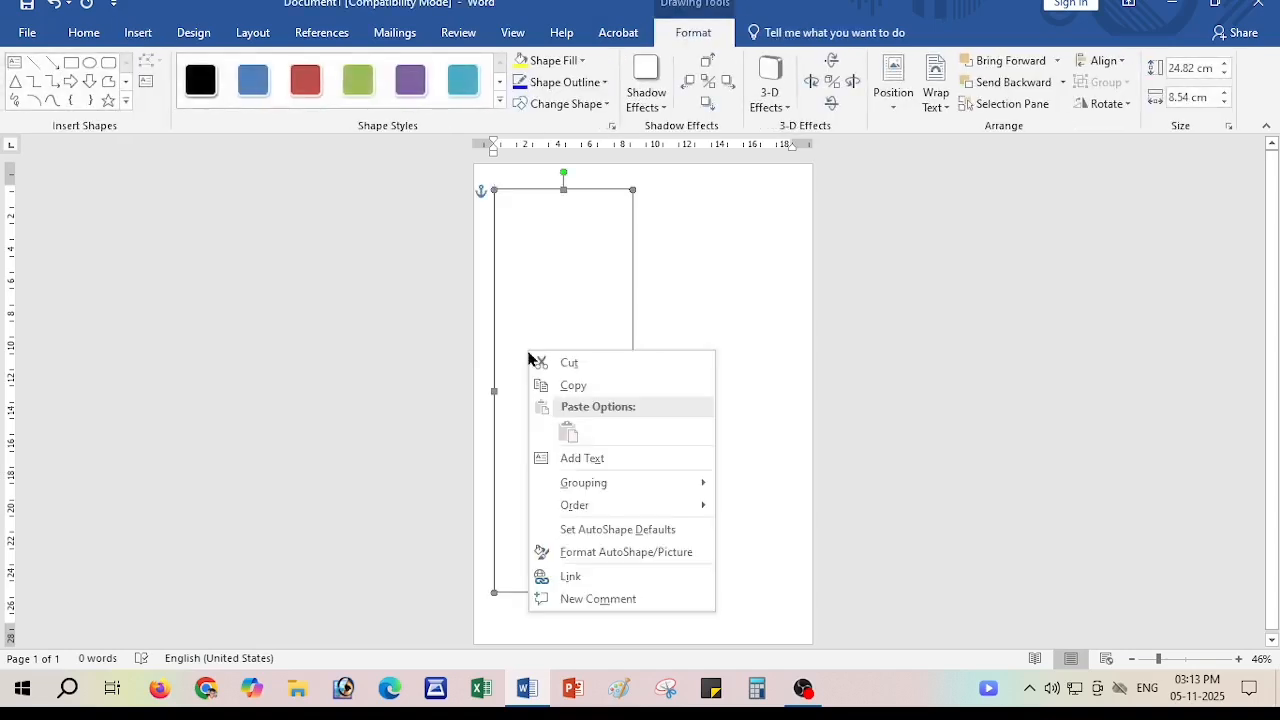
click(598, 460)
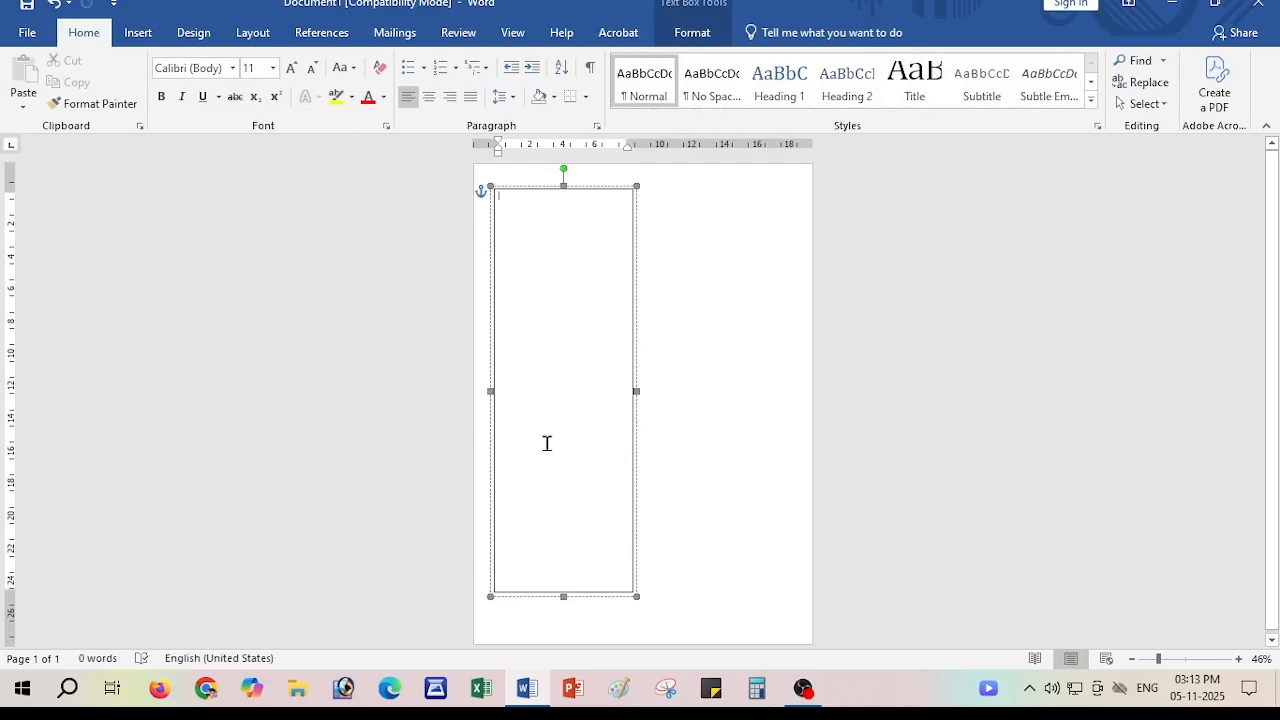
key(ctrl+a)
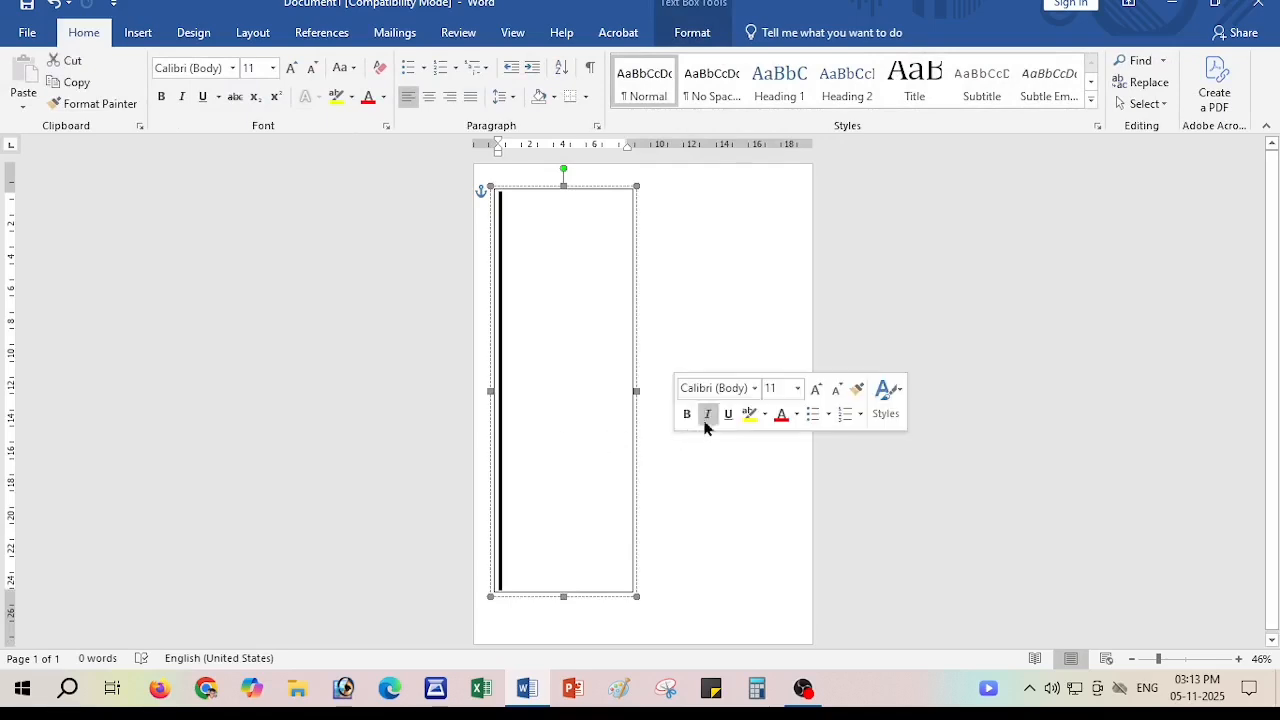
click(717, 315)
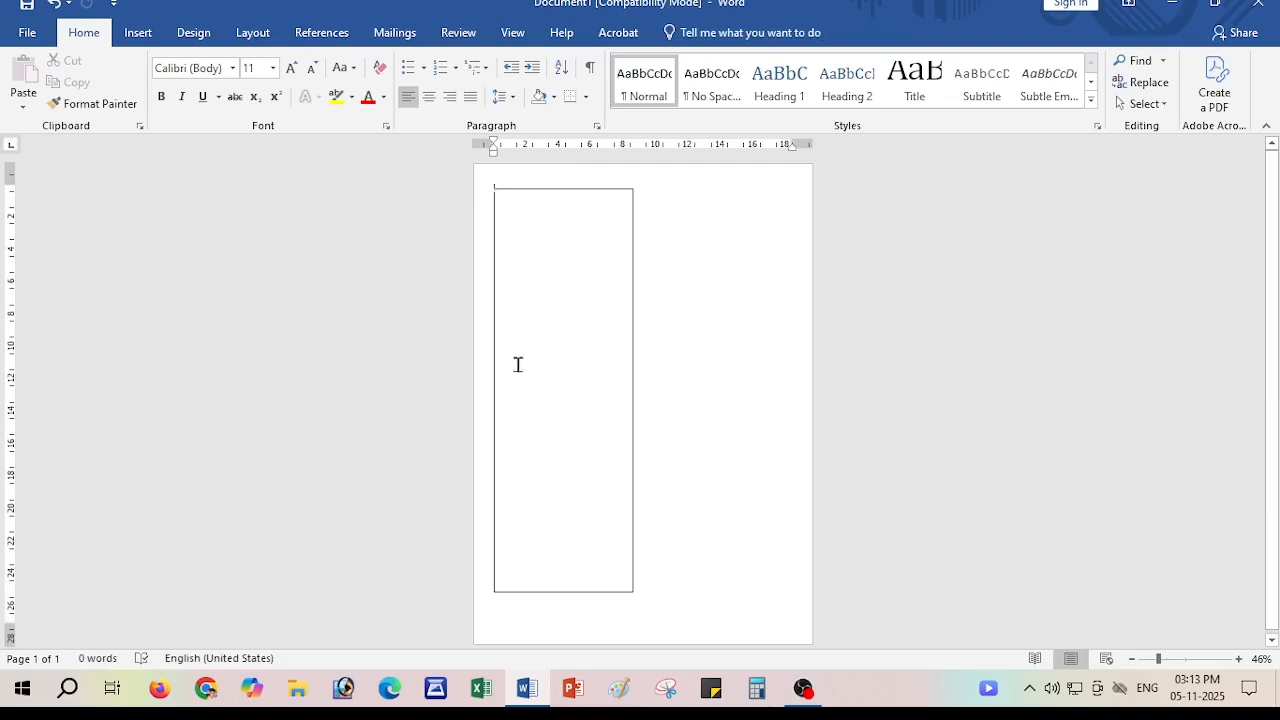
click(556, 376)
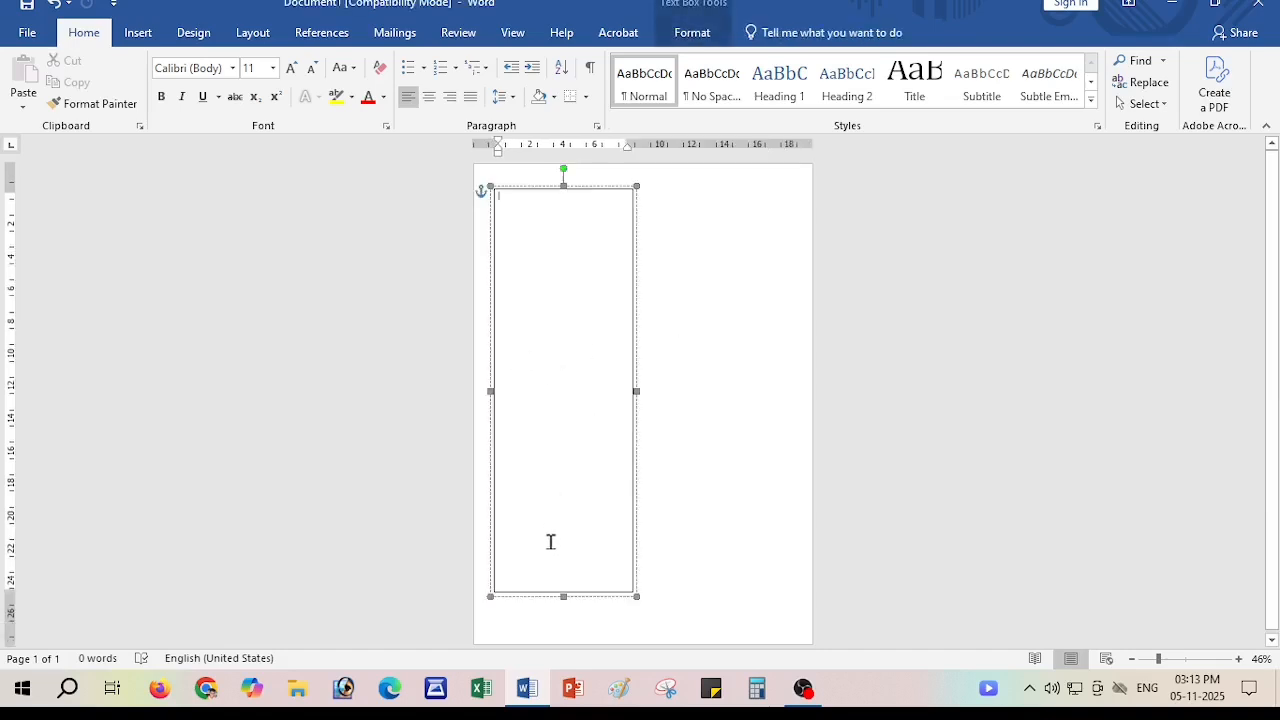
key(Return)
key(Return)
key(Return)
key(Return)
key(Return)
key(Return)
key(Return)
key(Return)
key(Return)
key(Return)
drag(555, 555, 600, 552)
key(BackSpace)
click(706, 421)
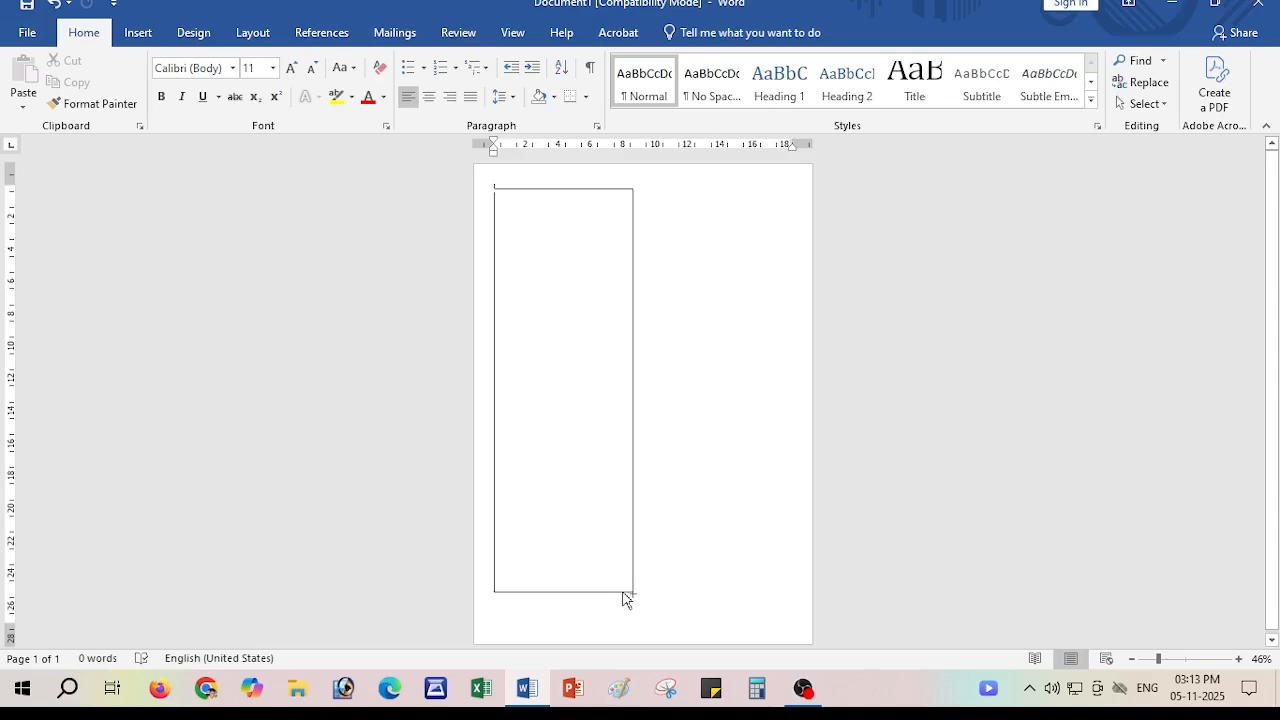
Duplicate the rectangle onto the right half of the page, level with the original and separated by a narrow gap
drag(624, 598, 778, 597)
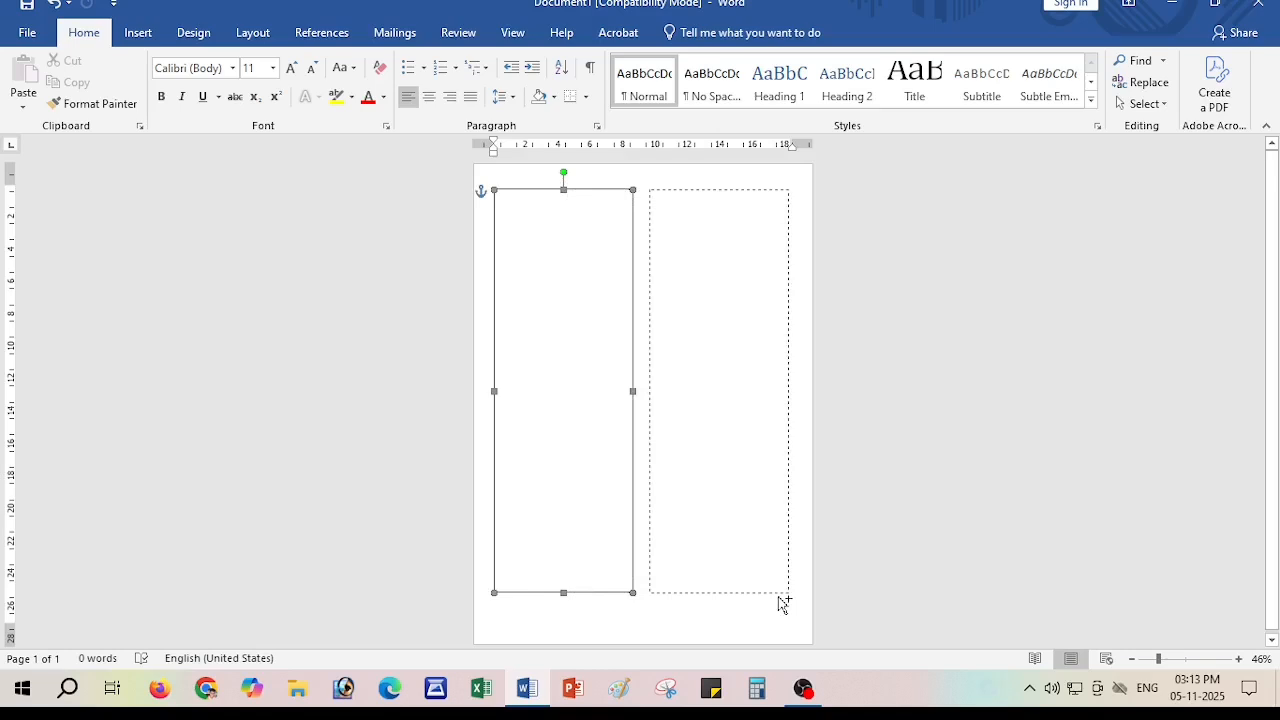
drag(782, 603, 773, 593)
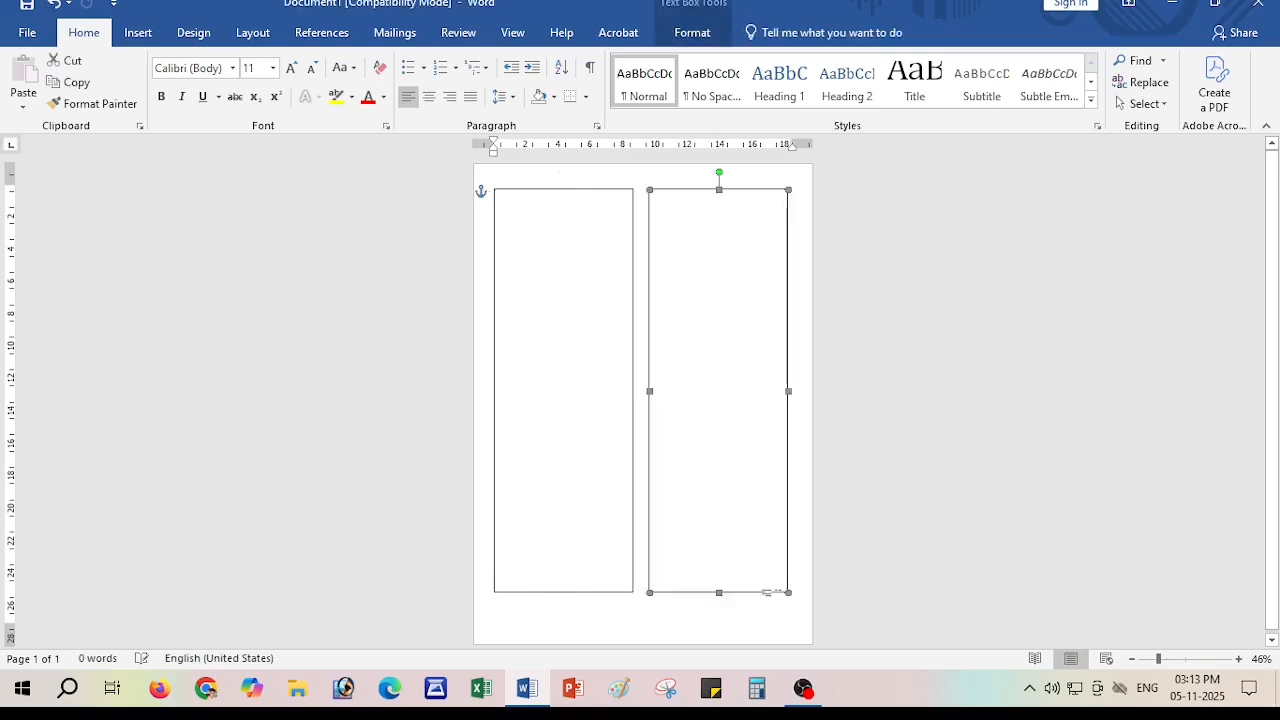
click(847, 493)
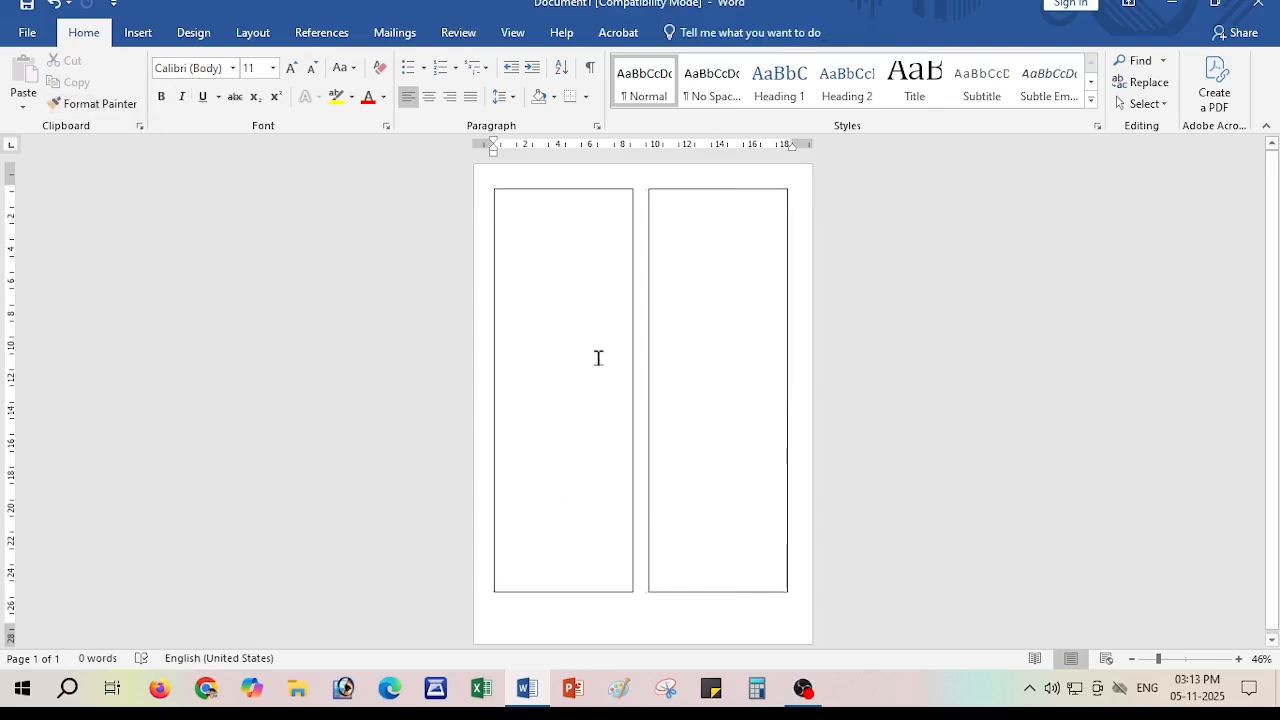
Enter "MY NAME IS" in the left text box, followed by a new line
click(529, 269)
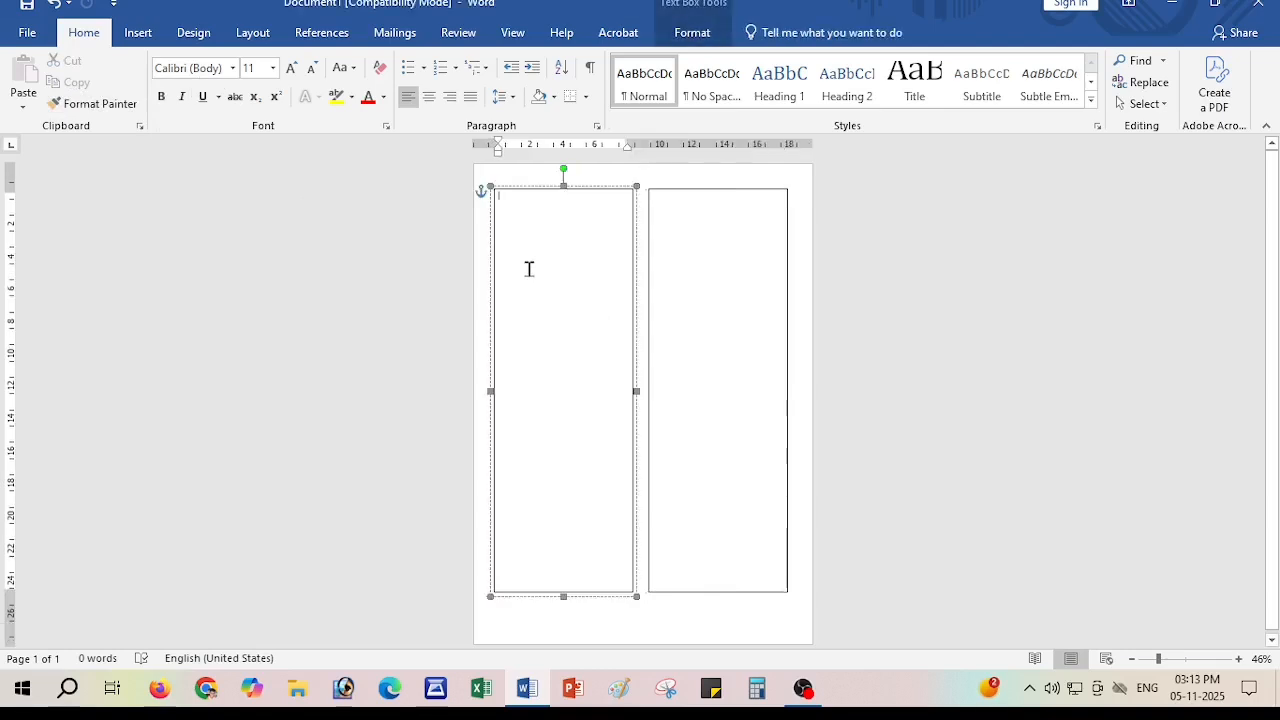
text(MY NAME IS)
key(Return)
Enter "SECOND MY NAME IS" in the right text box, followed by a new line
click(706, 252)
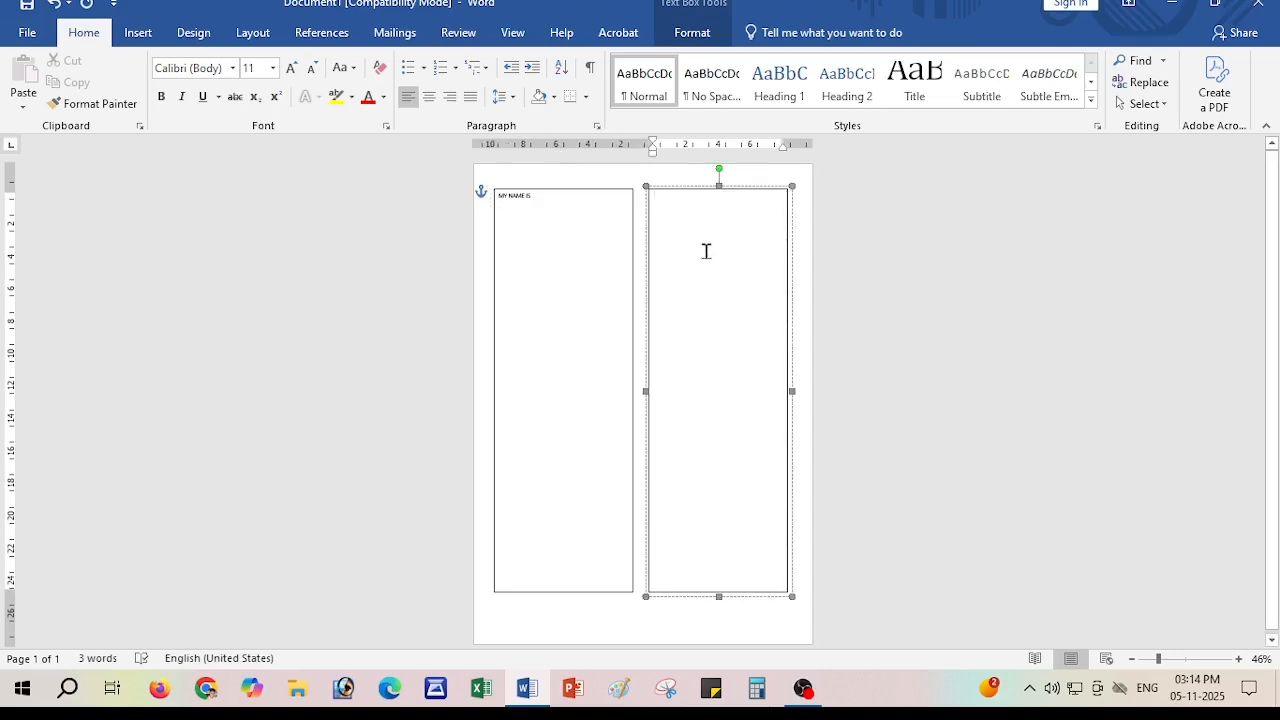
text(SE)
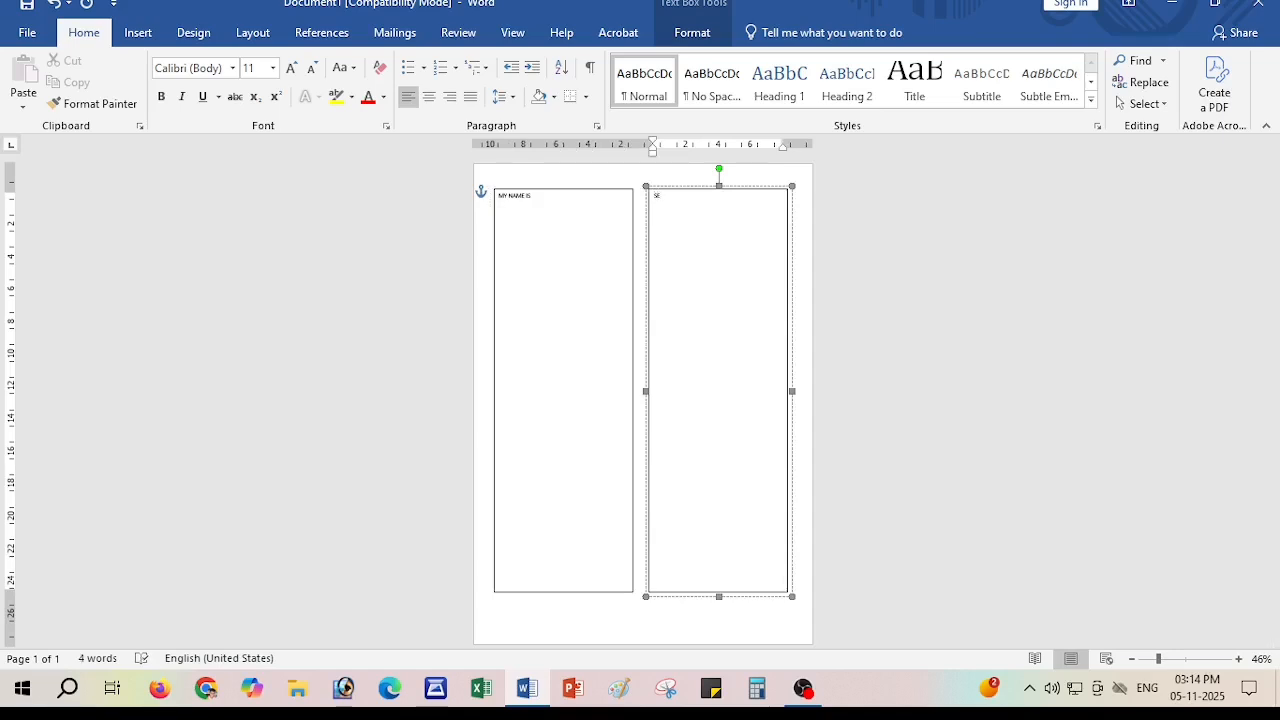
text(COND MY NAME I)
text(S)
key(Return)
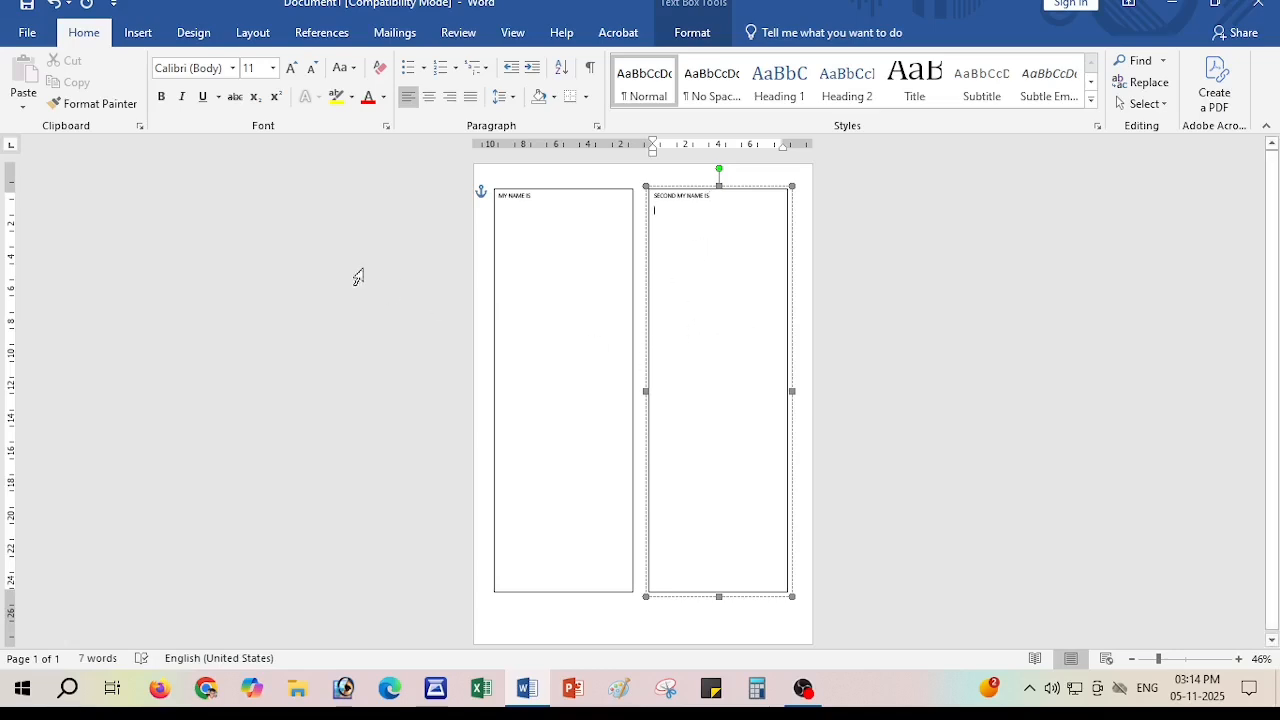
Draw a straight vertical line about 26 cm long in the gap between the two text boxes
click(839, 354)
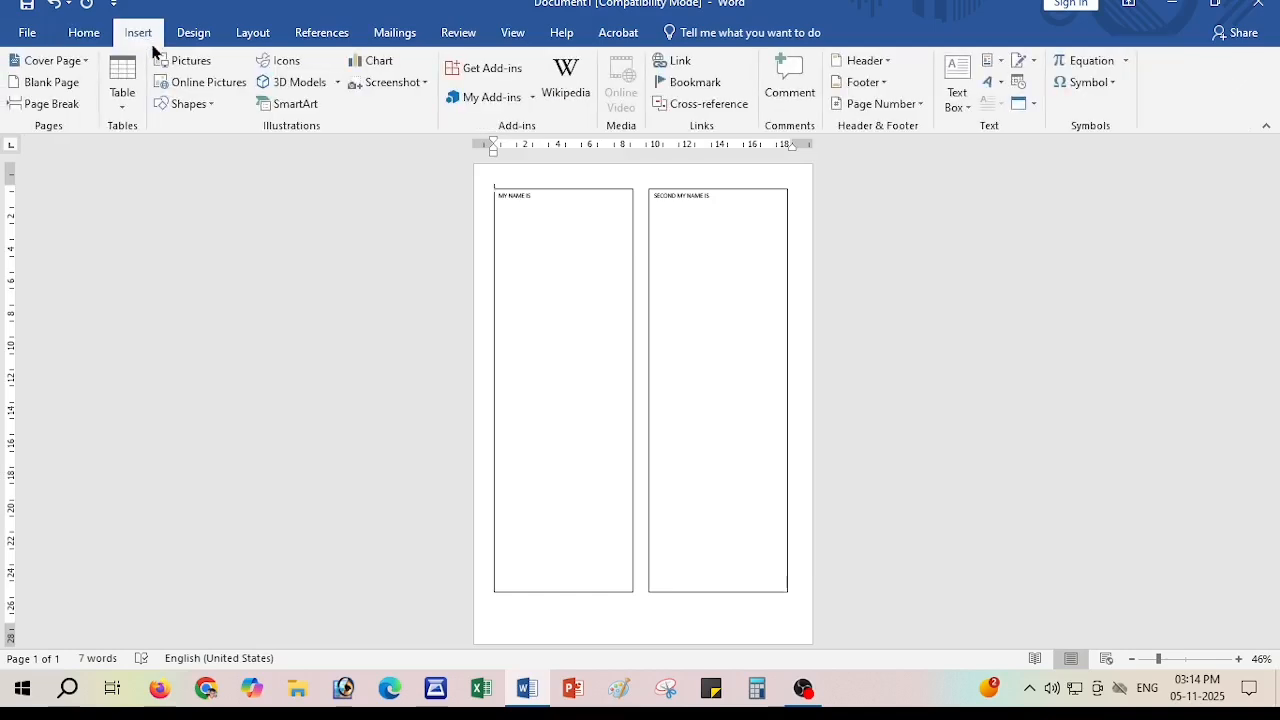
click(188, 106)
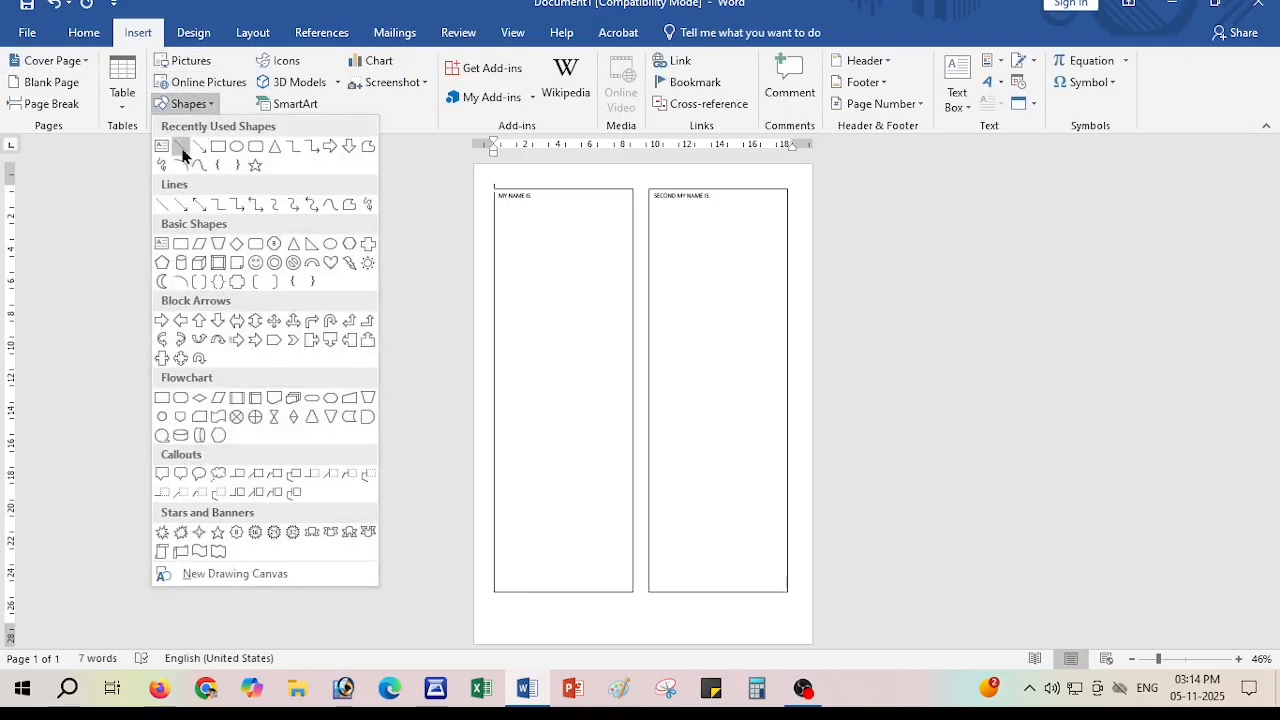
click(181, 150)
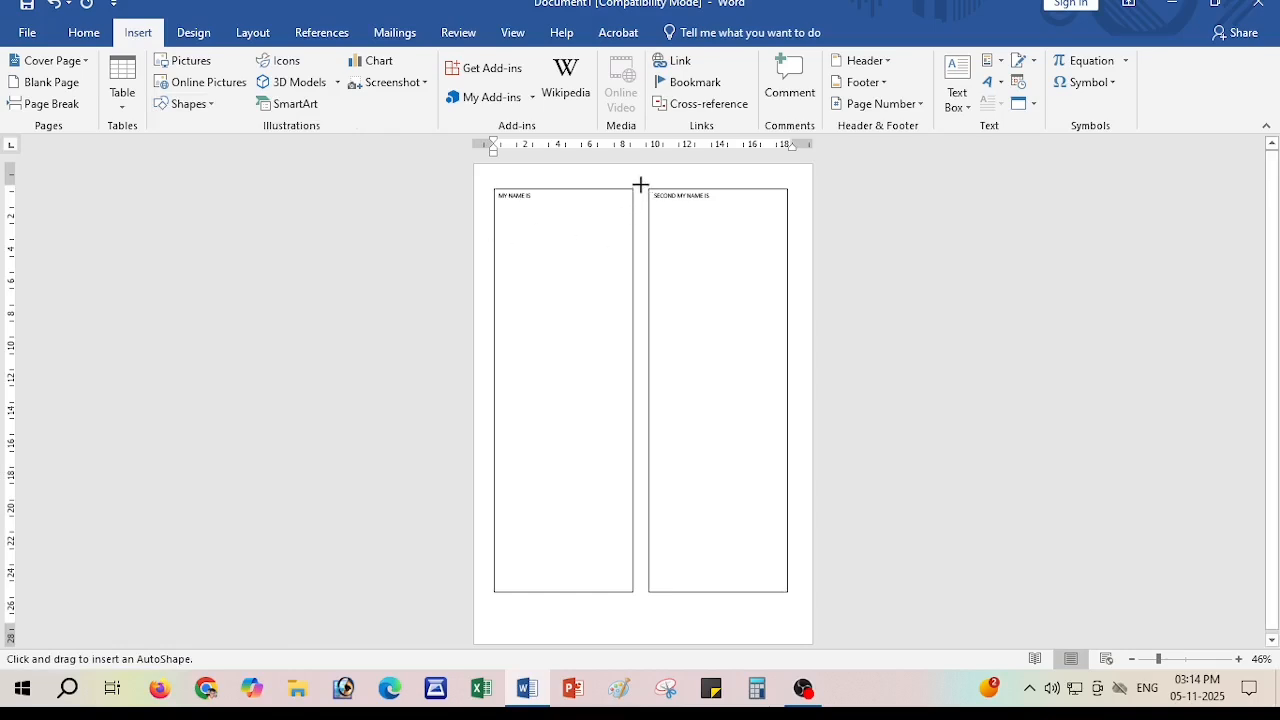
drag(640, 185, 647, 338)
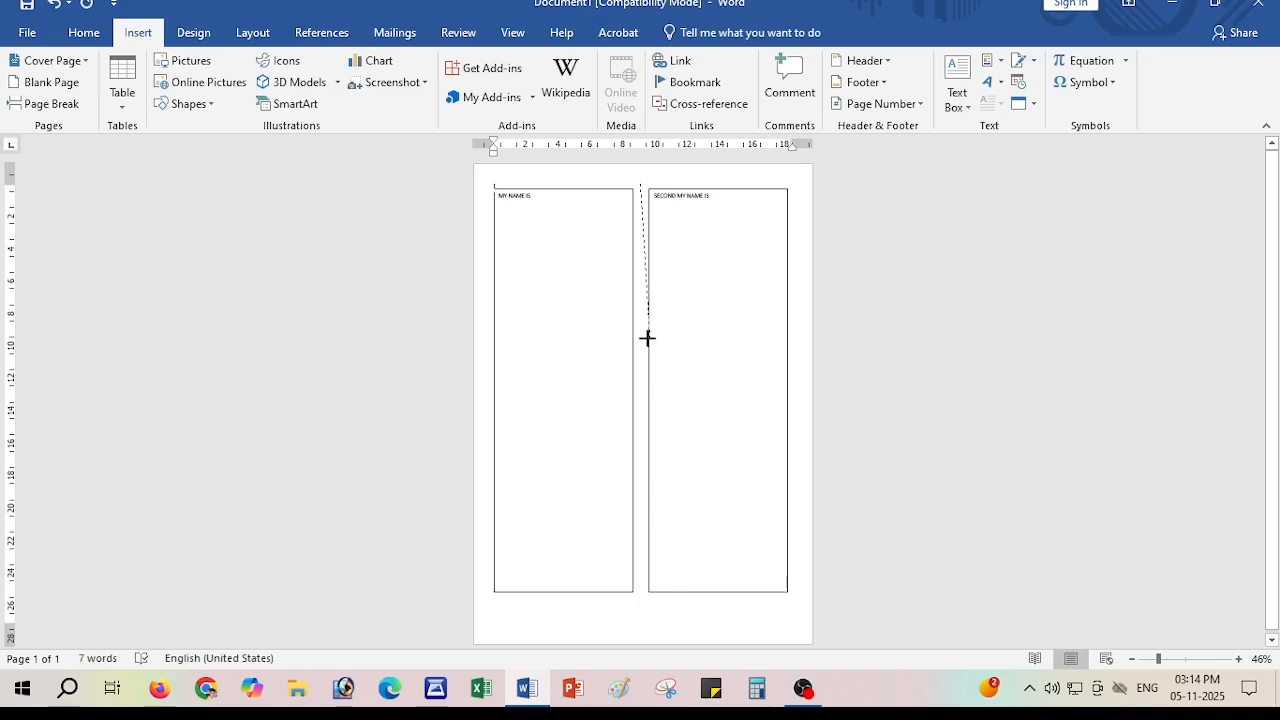
drag(647, 338, 641, 605)
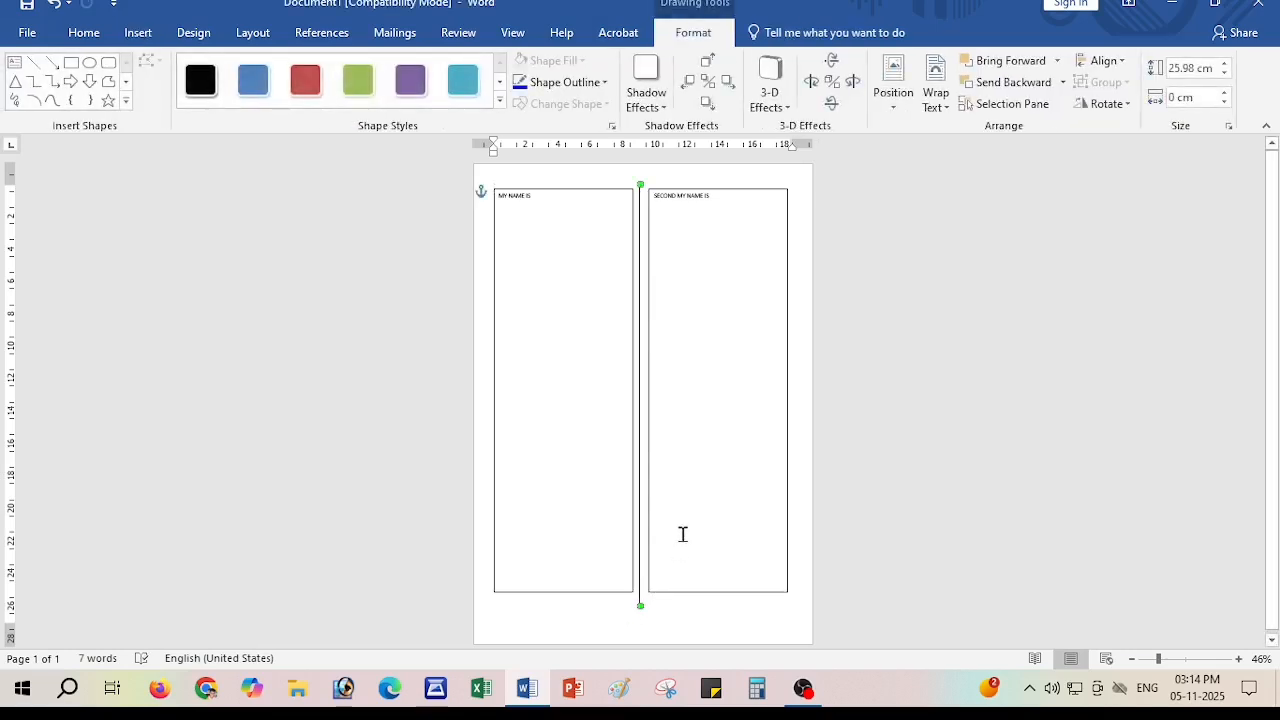
click(810, 400)
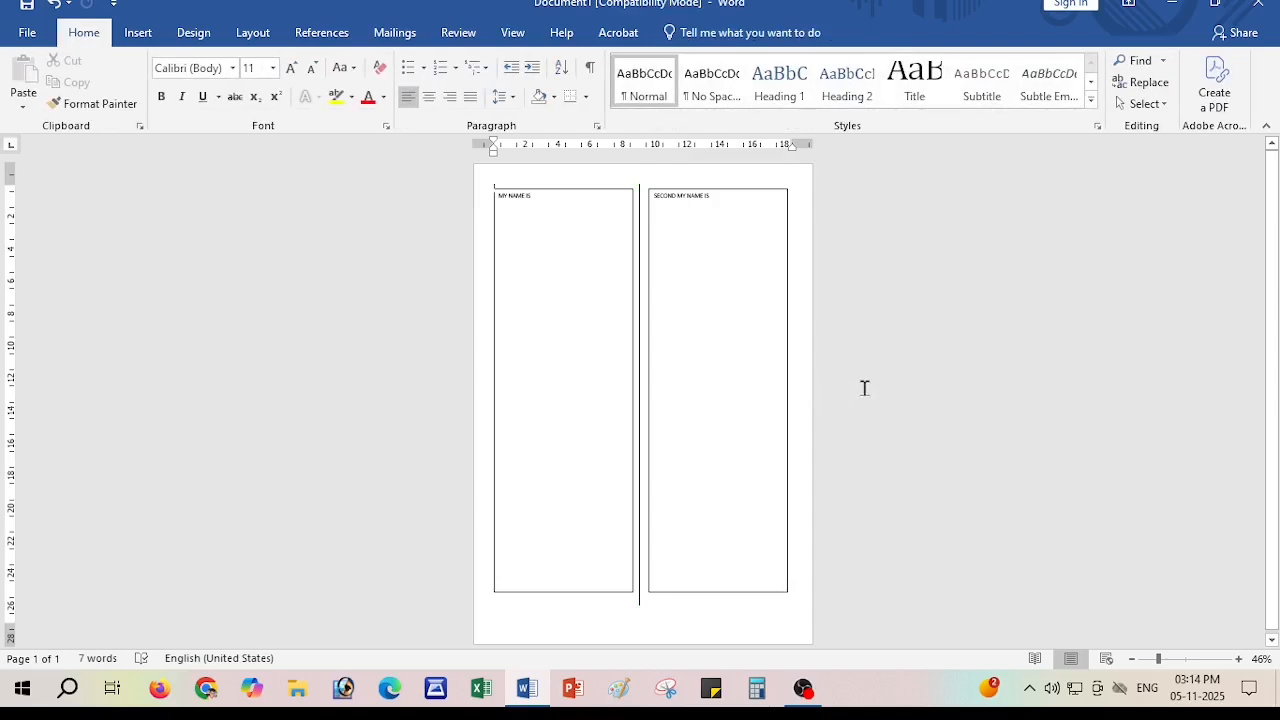
Set the left text box to No Outline and No Fill
click(520, 402)
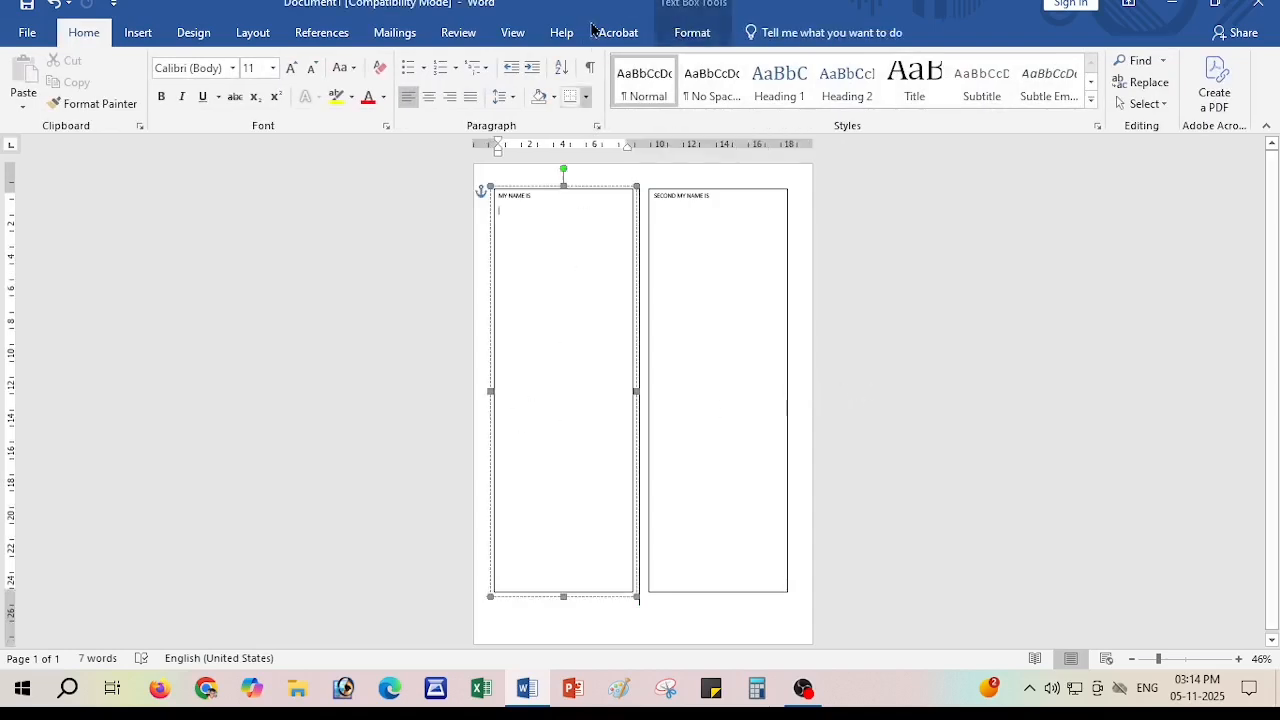
click(690, 36)
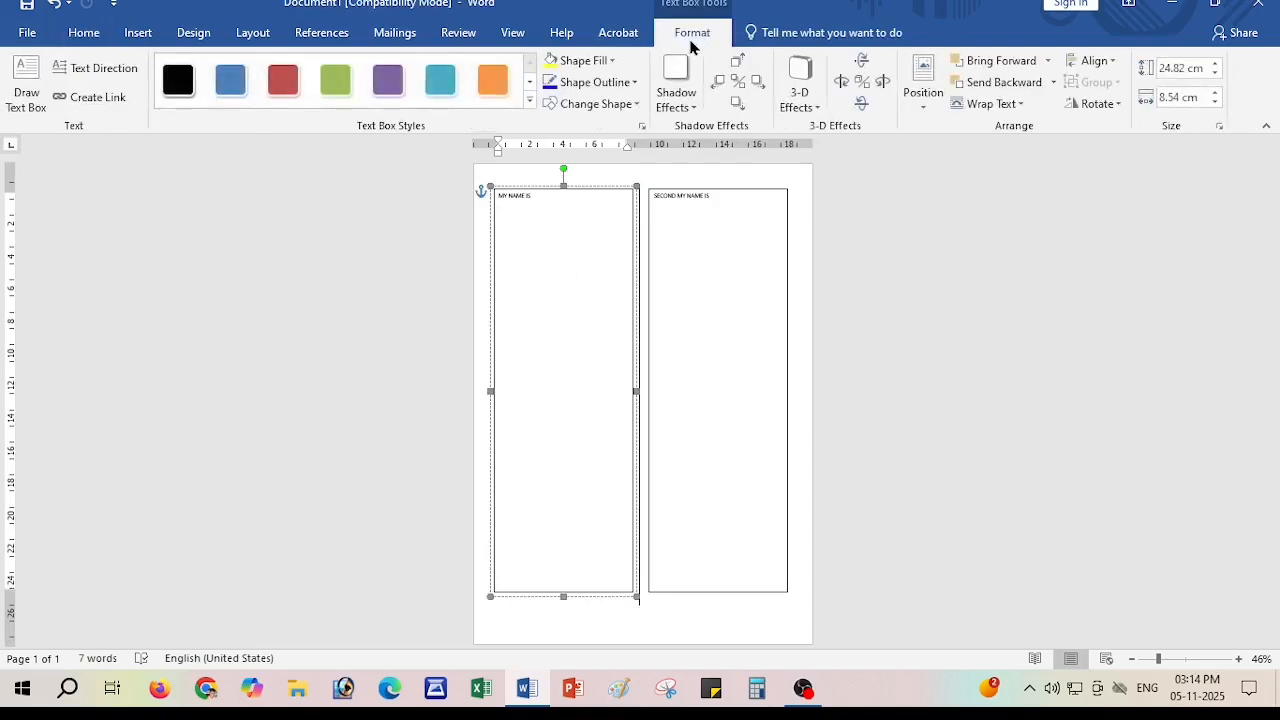
click(588, 88)
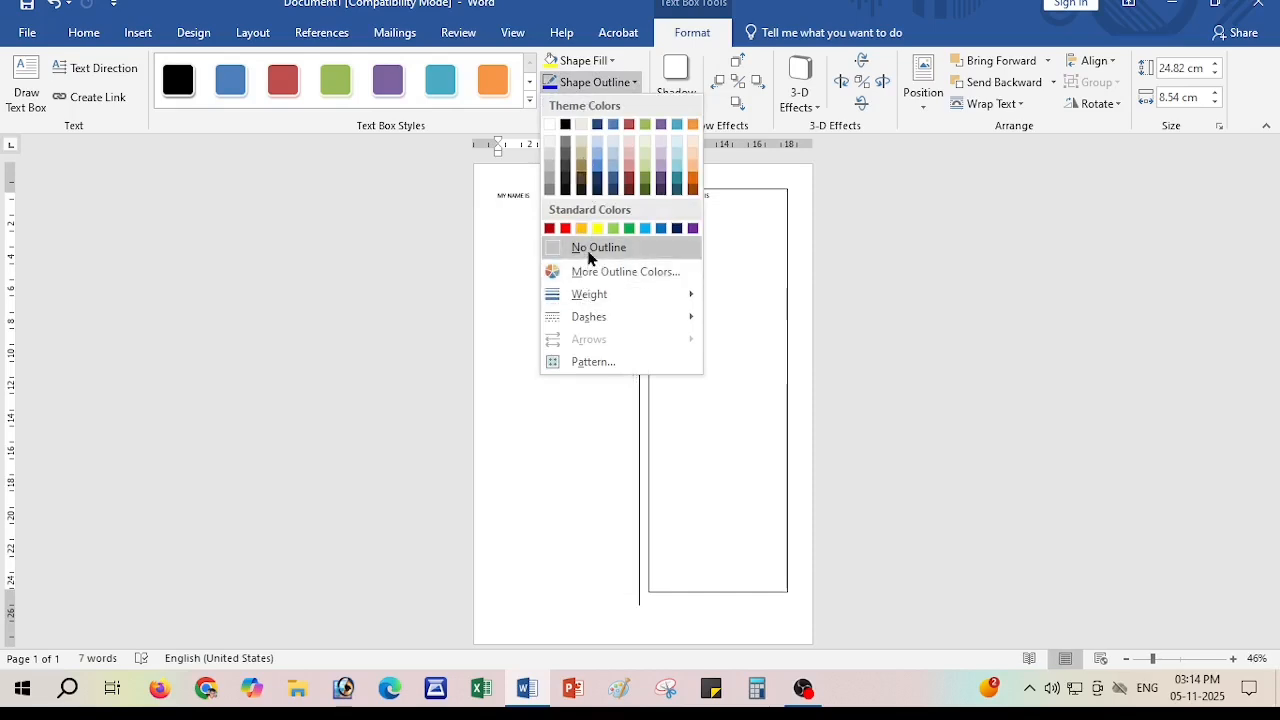
click(590, 250)
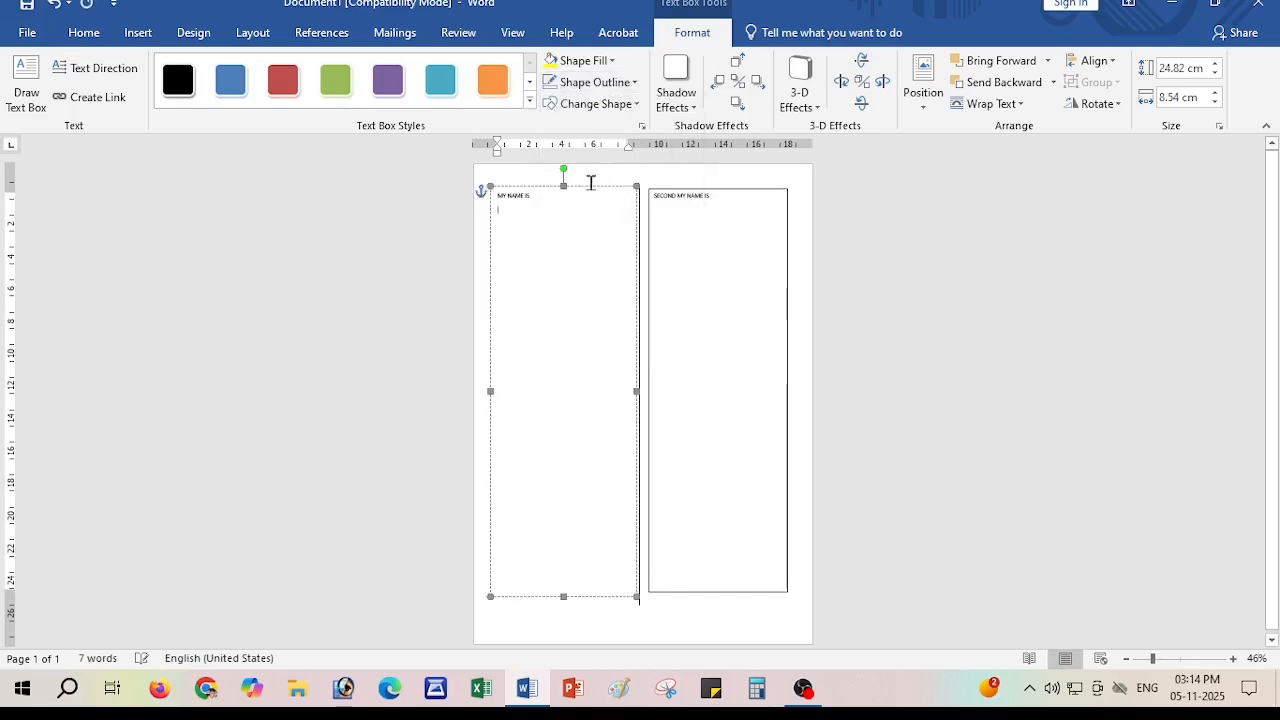
click(587, 68)
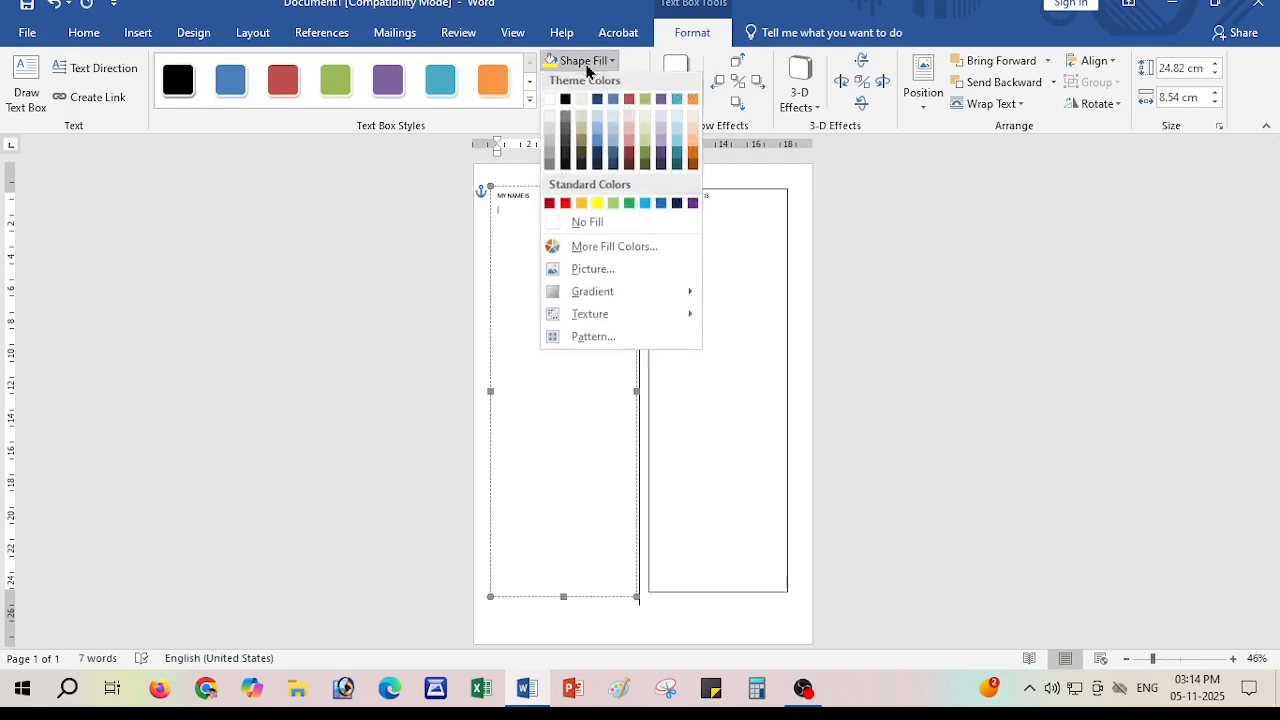
click(582, 229)
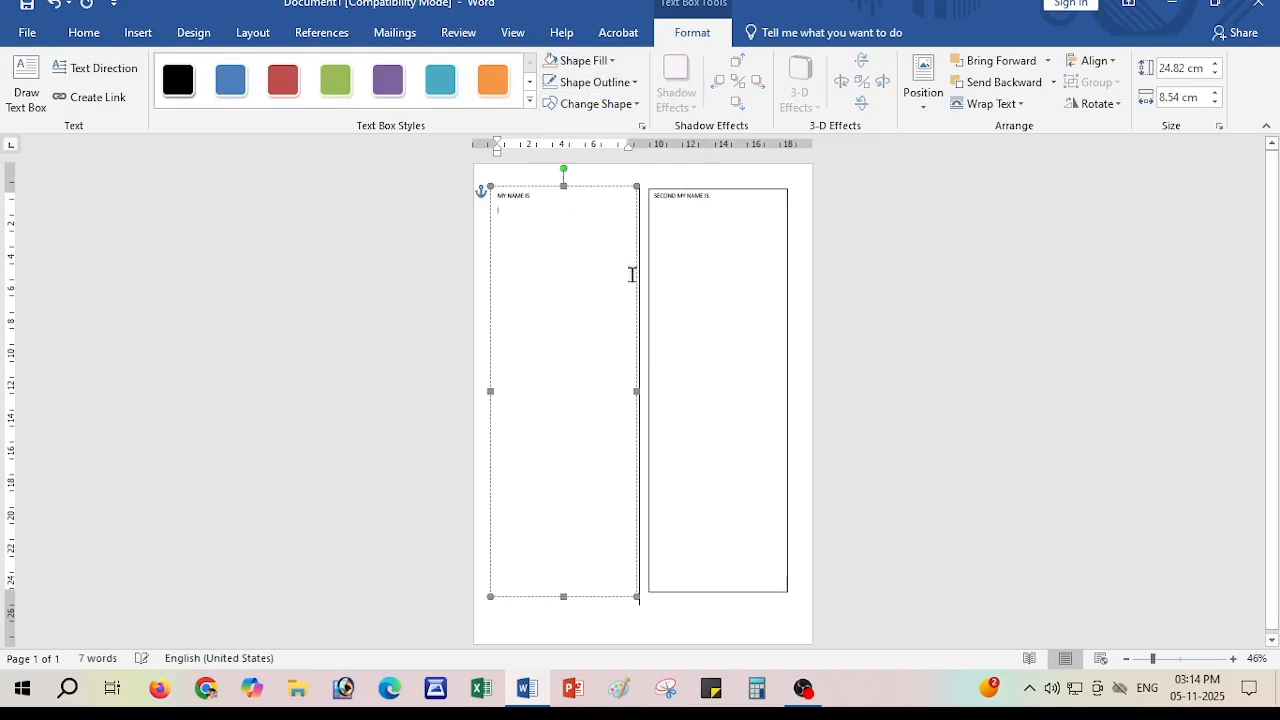
Set the right text box to No Outline and No Fill, then deselect it
click(703, 306)
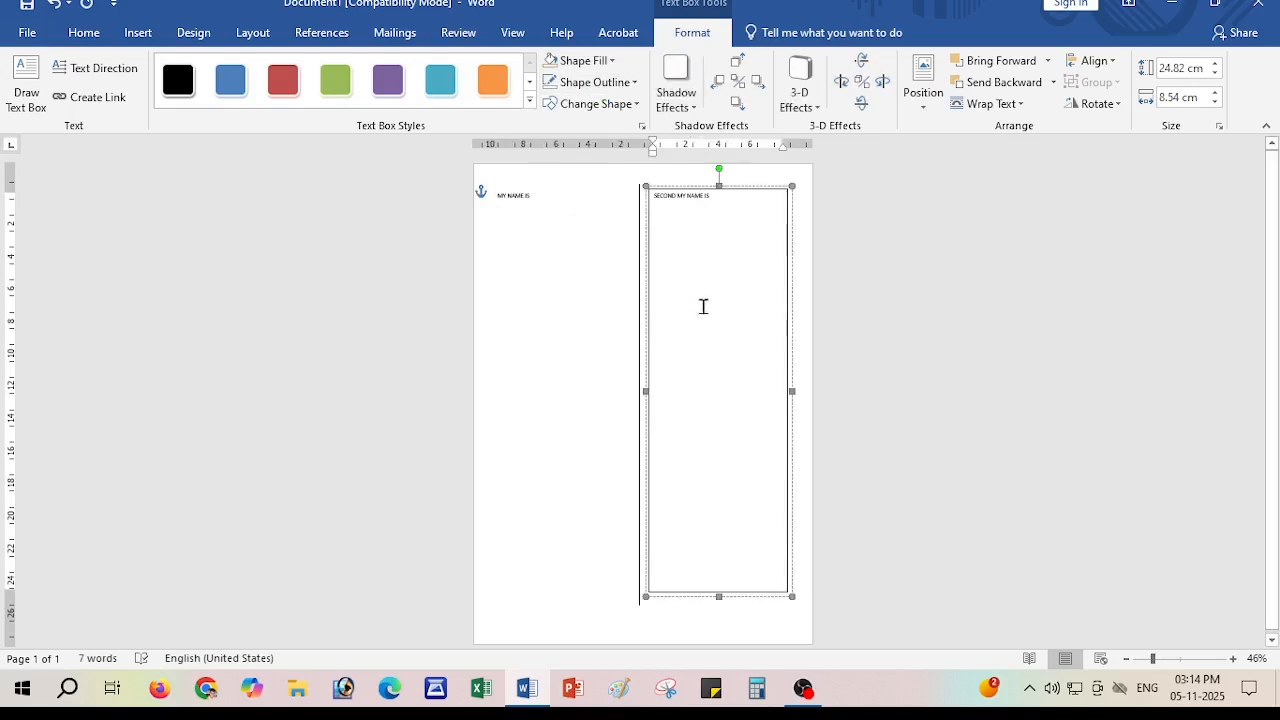
click(583, 84)
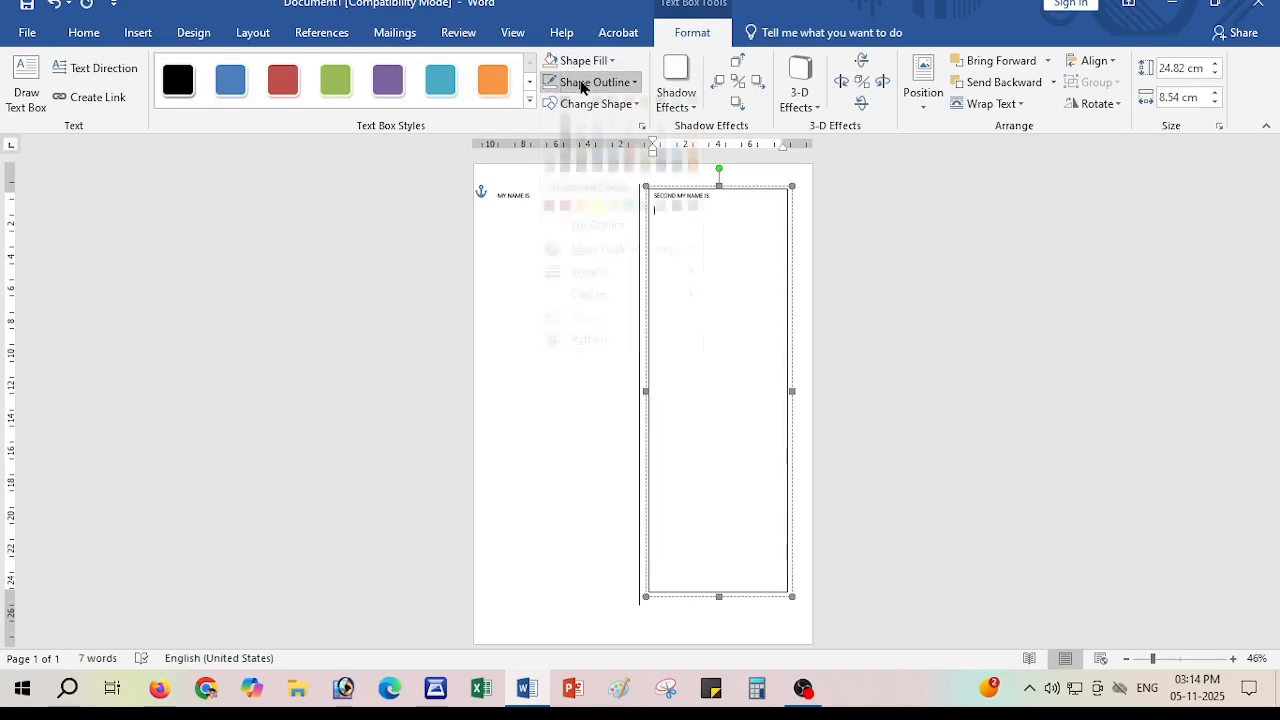
click(590, 251)
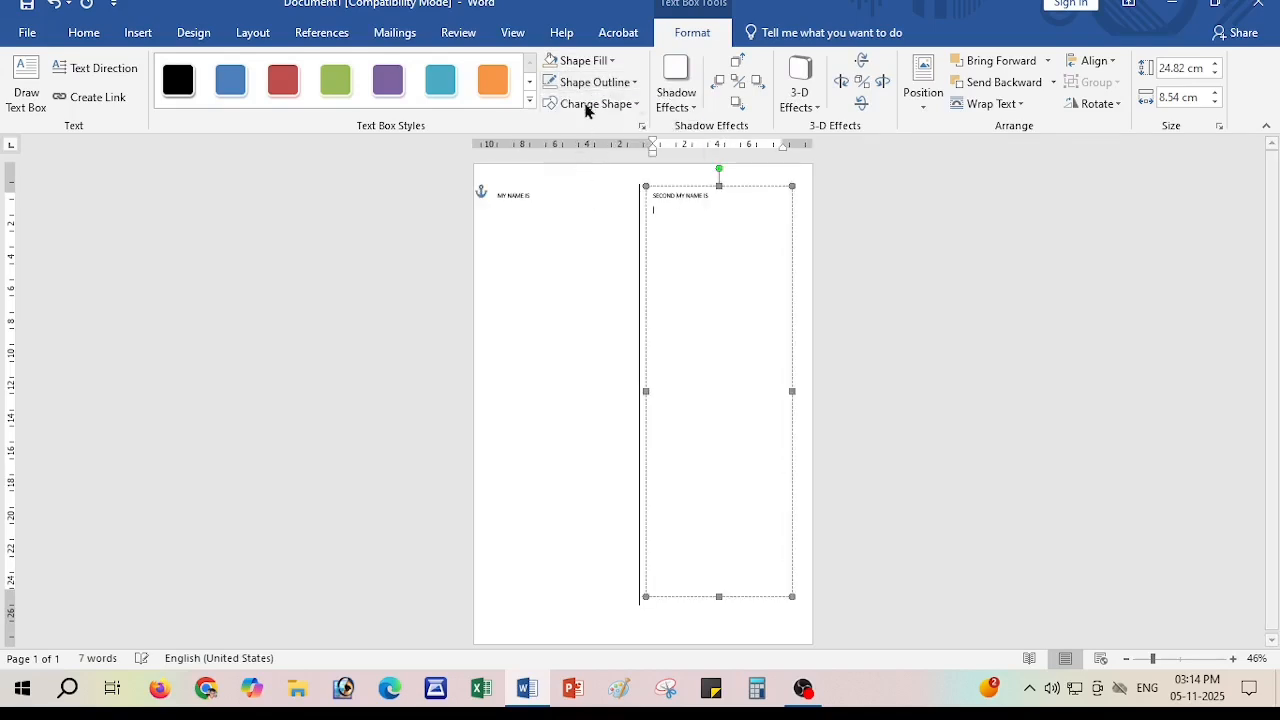
click(576, 68)
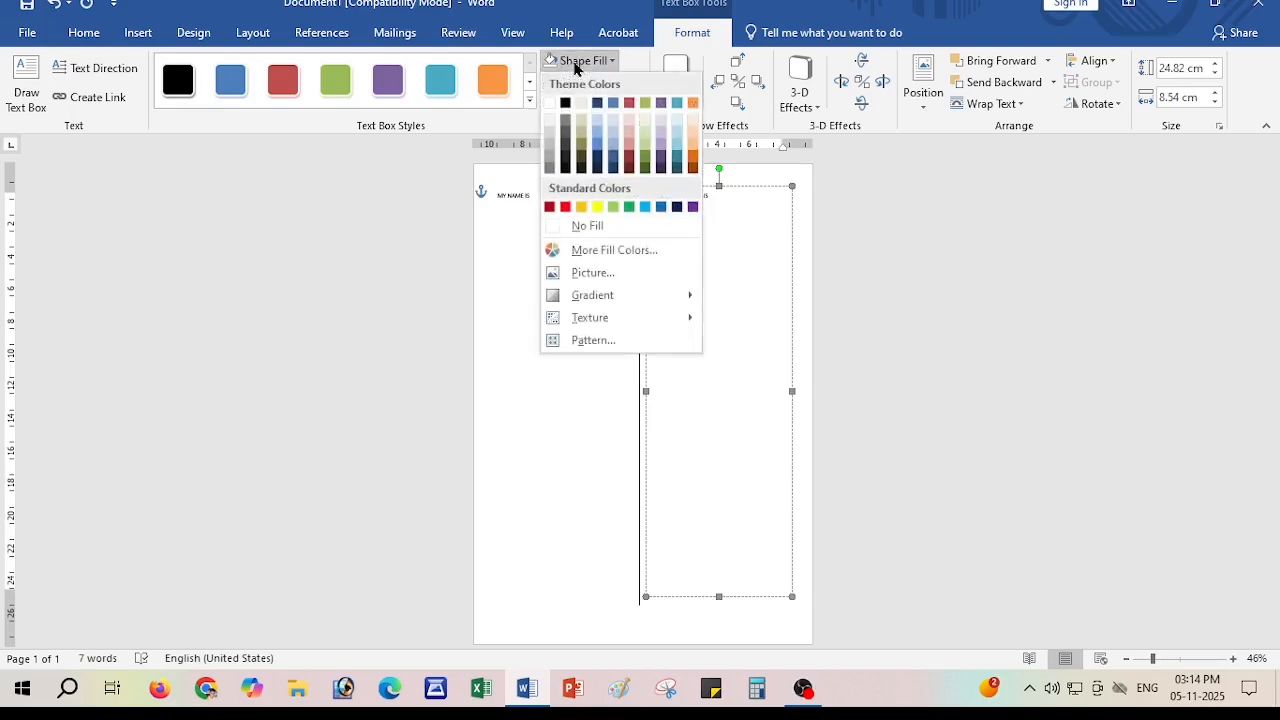
click(587, 226)
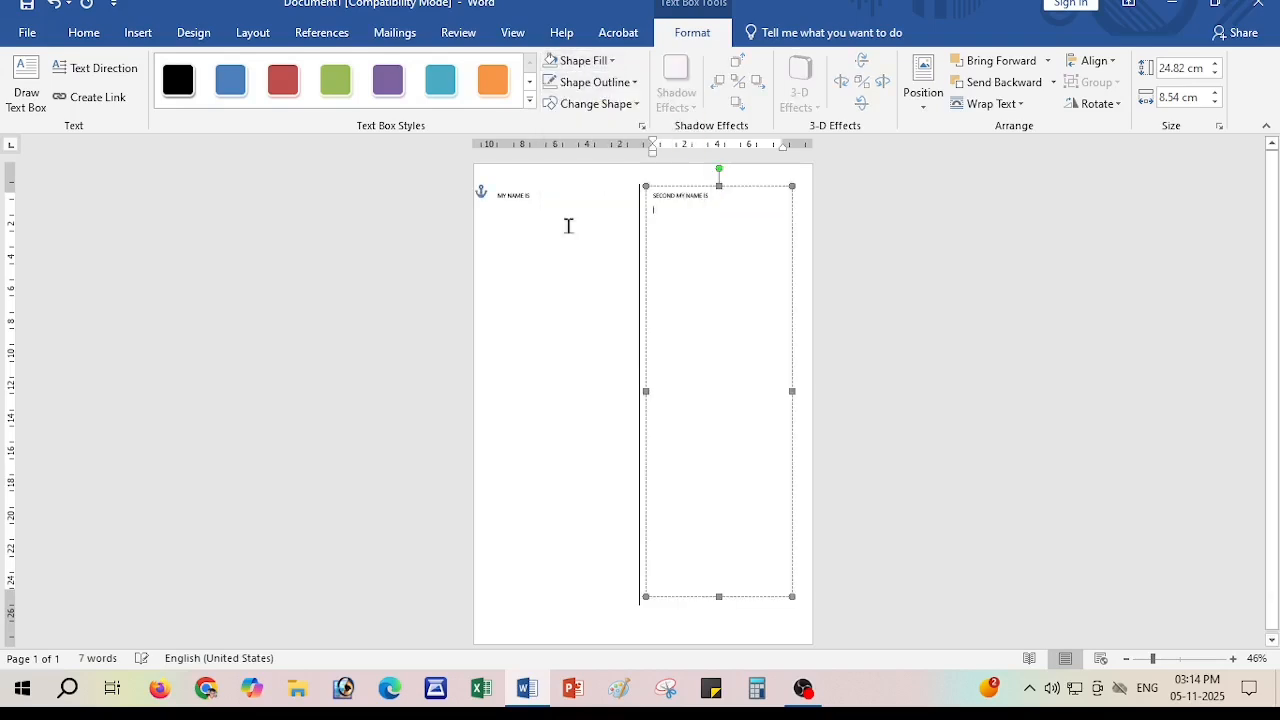
click(908, 272)
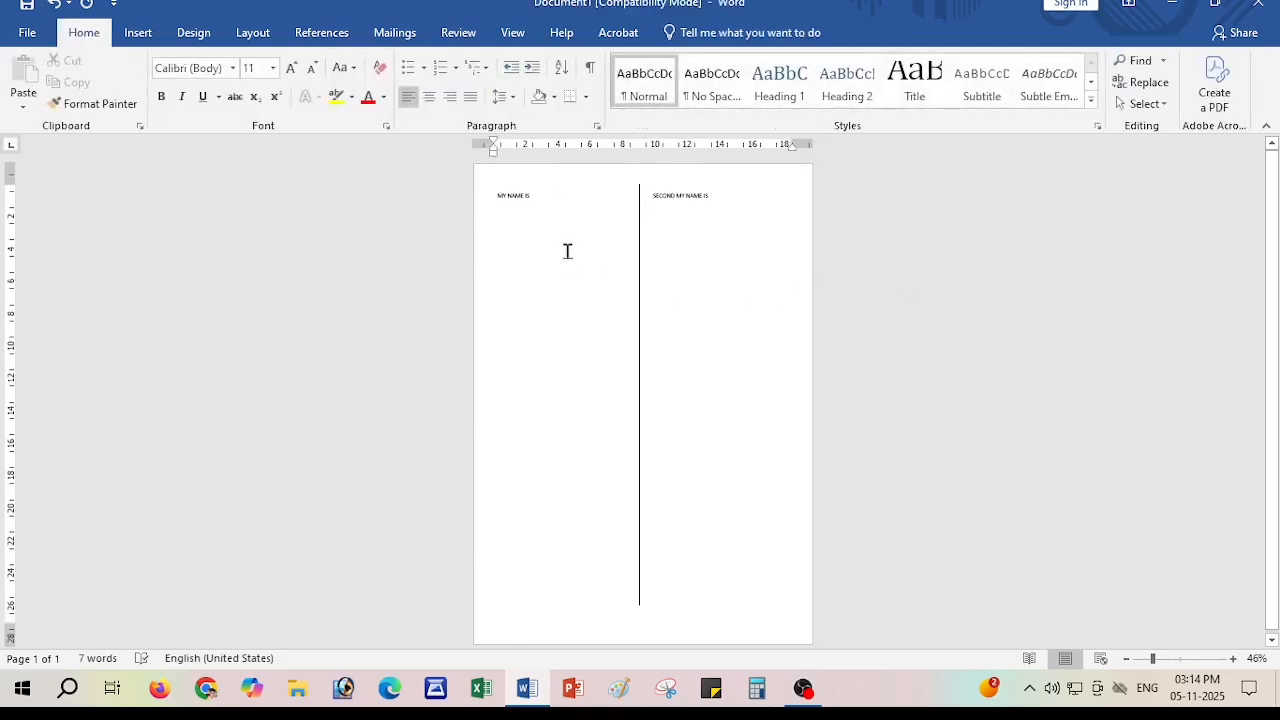
Try entering the sample text "FDFG" after a tab space following "MY NAME IS" in the left text box
click(555, 198)
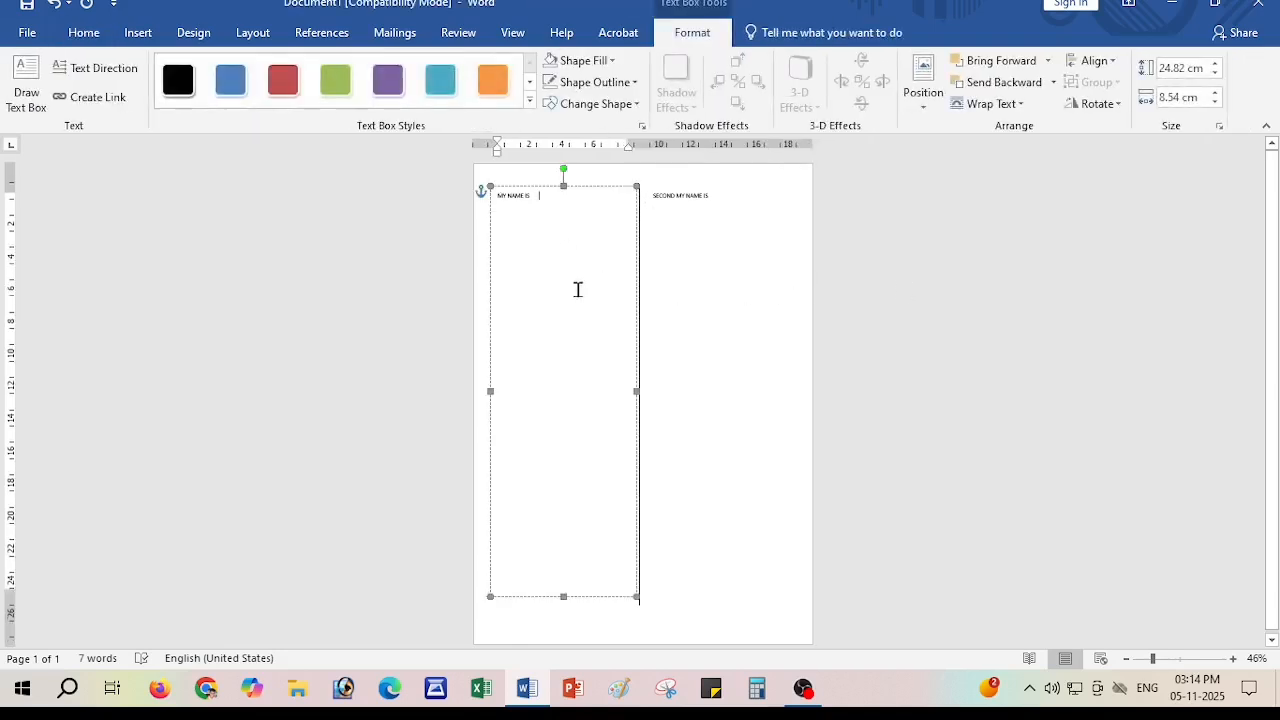
key(Tab)
text(FDFG)
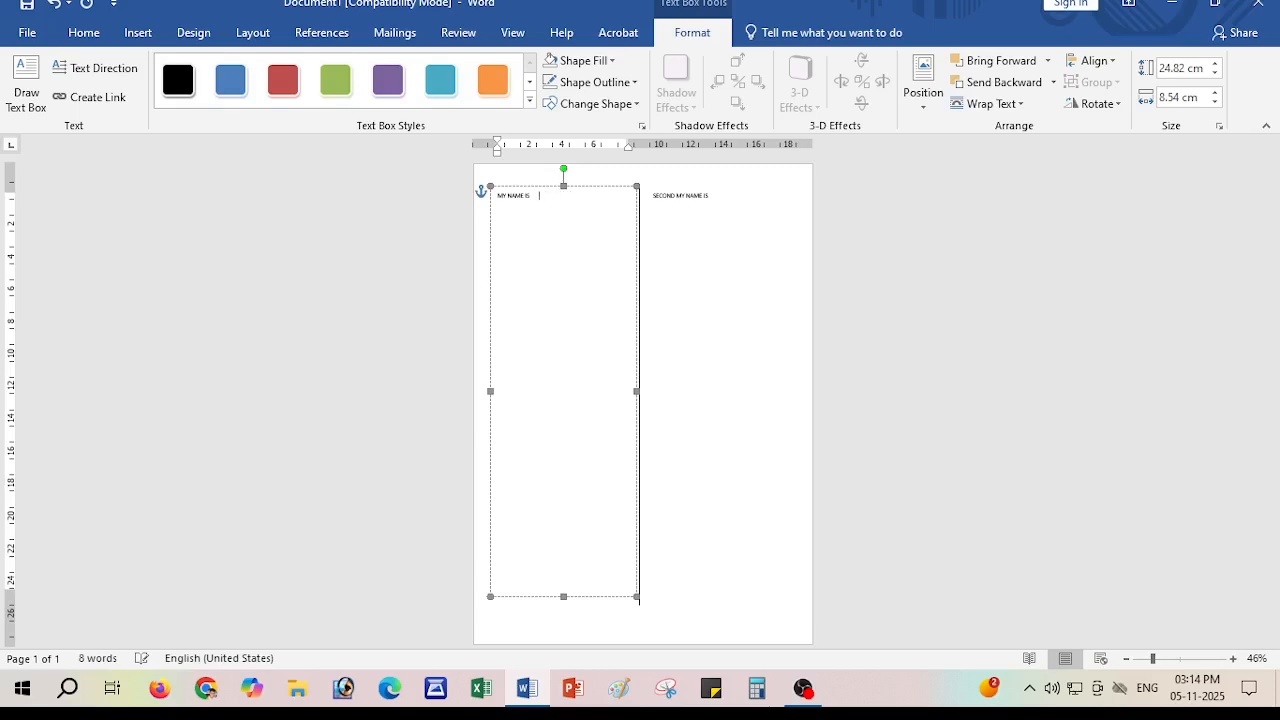
click(872, 326)
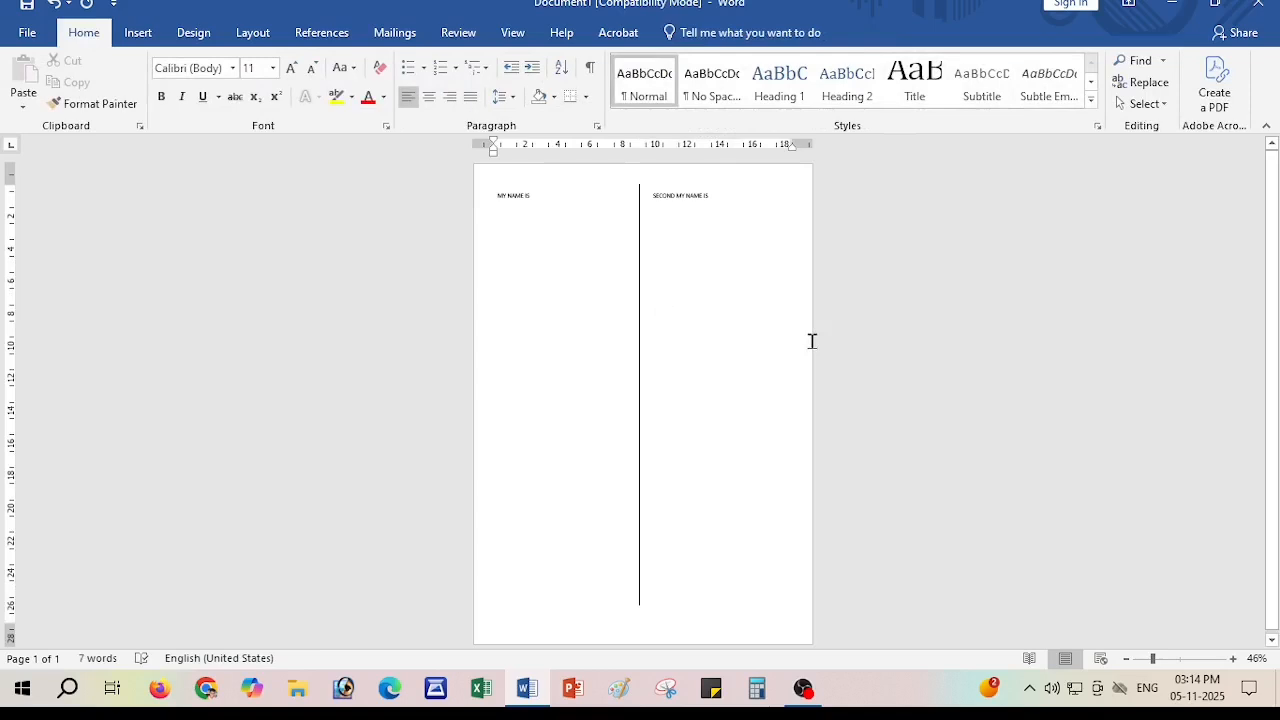